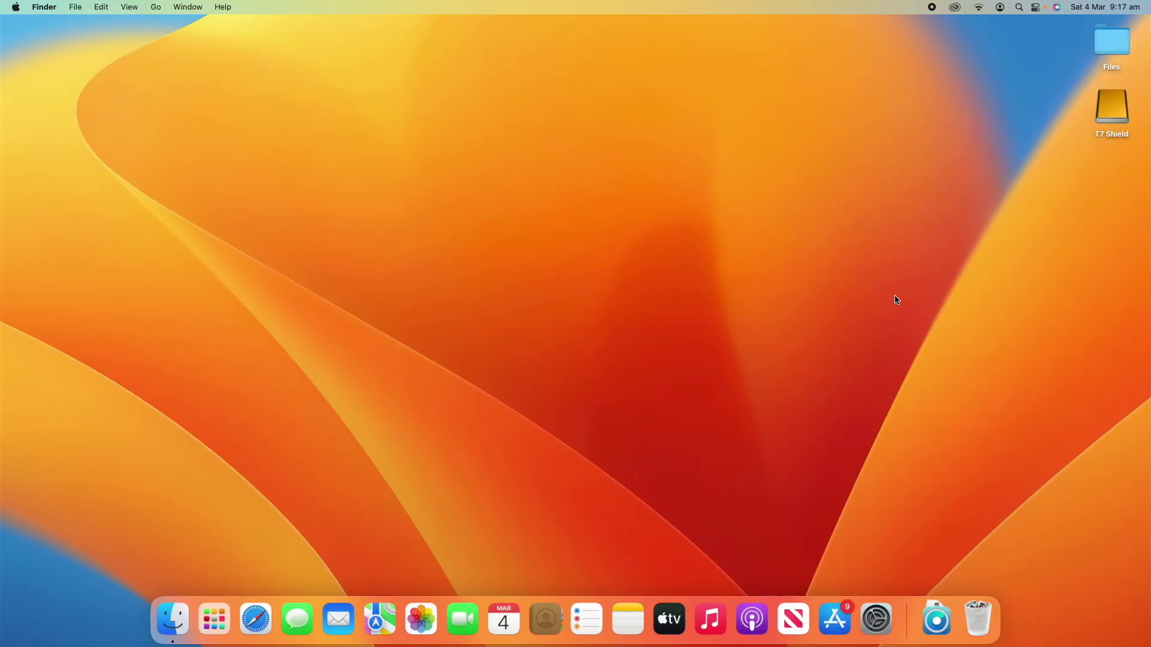
Step: Launch System Settings from the Dock and scroll its sidebar to the Appearance pane
{"action": "left_click", "coordinate": [877, 619]}
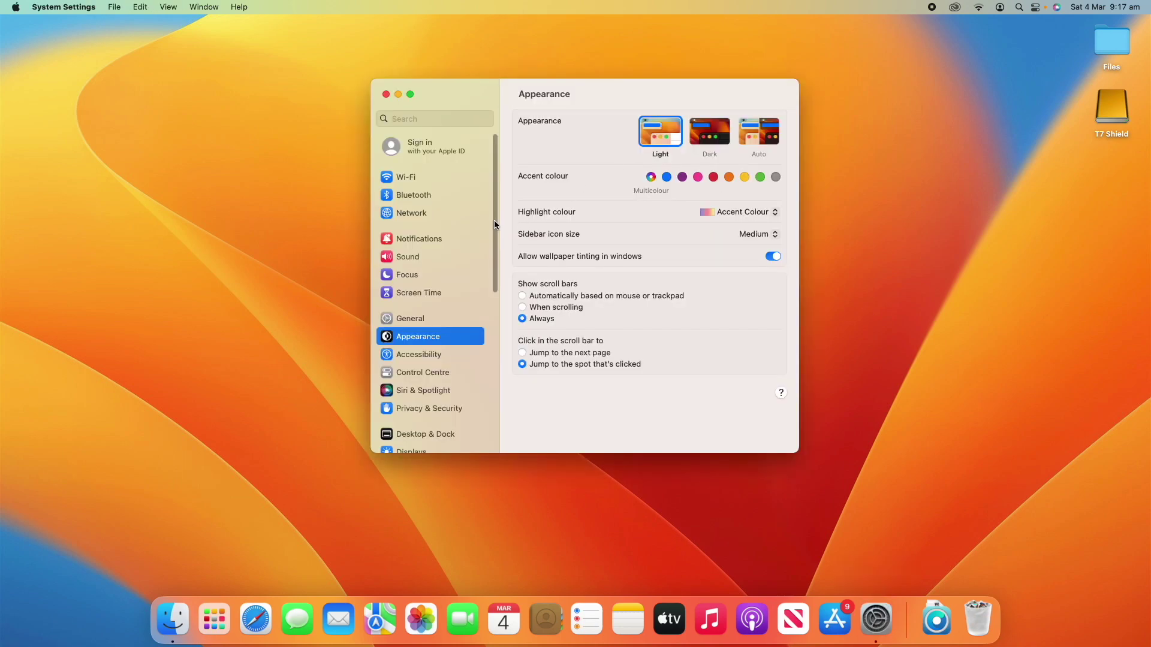
{"action": "left_click_drag", "start_coordinate": [495, 224], "coordinate": [486, 325]}
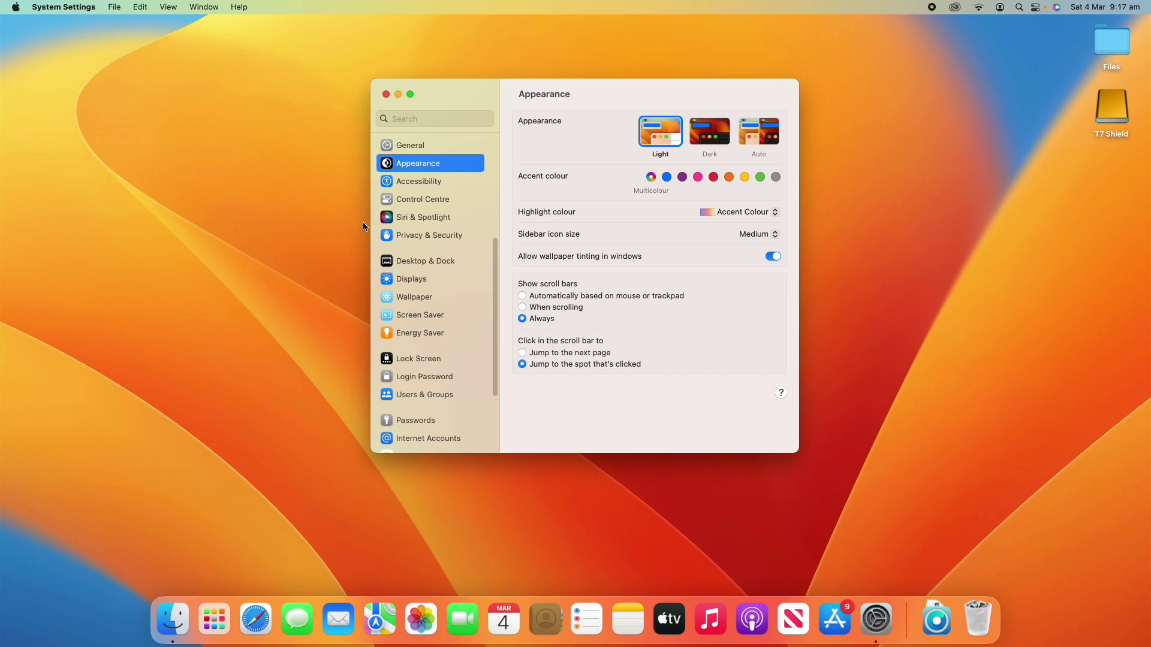
Step: Show Desktop & Dock and scroll through its Dock options: position Bottom, Genie Effect minimising
{"action": "left_click", "coordinate": [465, 261]}
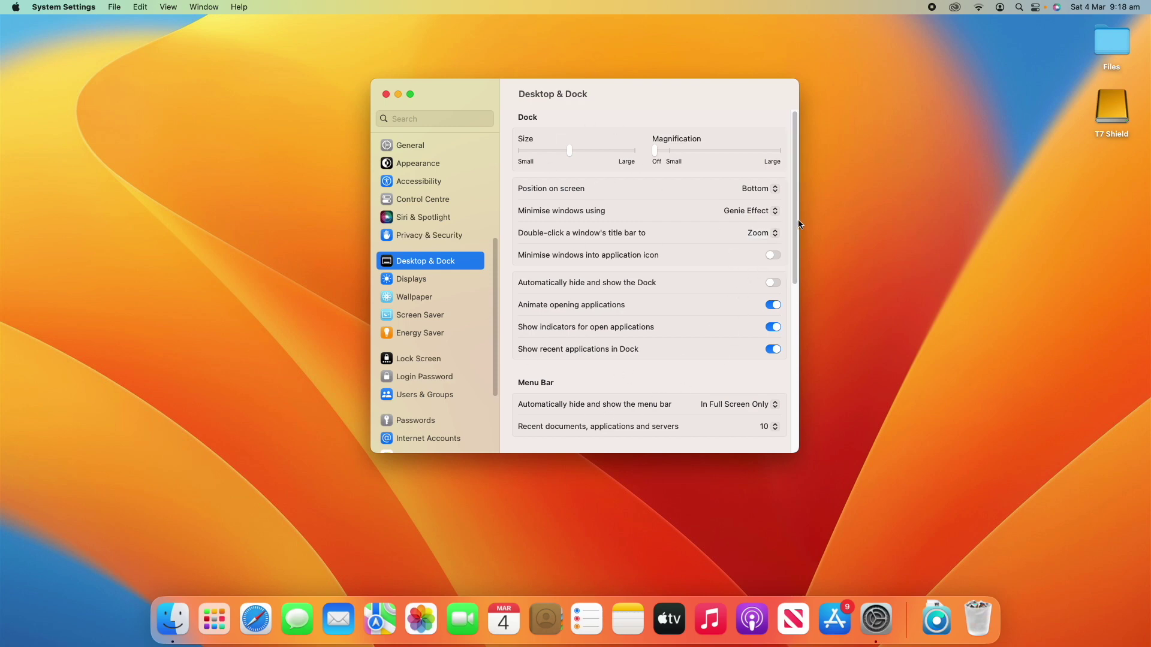
{"action": "scroll", "coordinate": [795, 232], "scroll_direction": "down", "scroll_amount": 1}
{"action": "scroll", "coordinate": [794, 232], "scroll_direction": "down", "scroll_amount": 3}
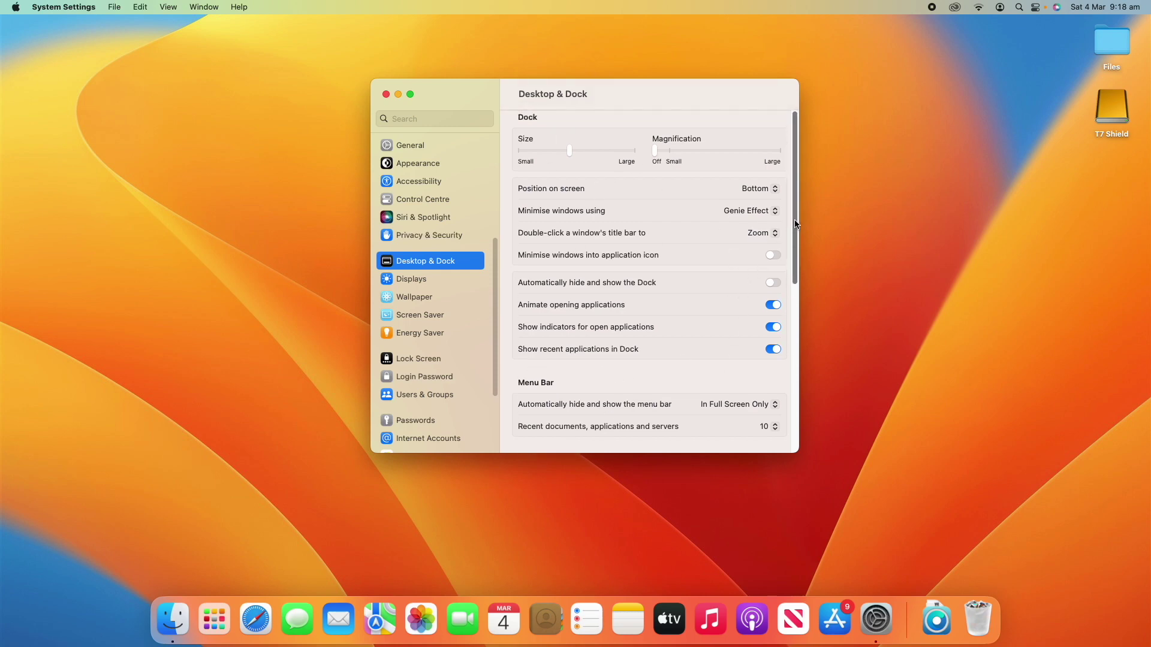
{"action": "scroll", "coordinate": [786, 251], "scroll_direction": "down", "scroll_amount": 15}
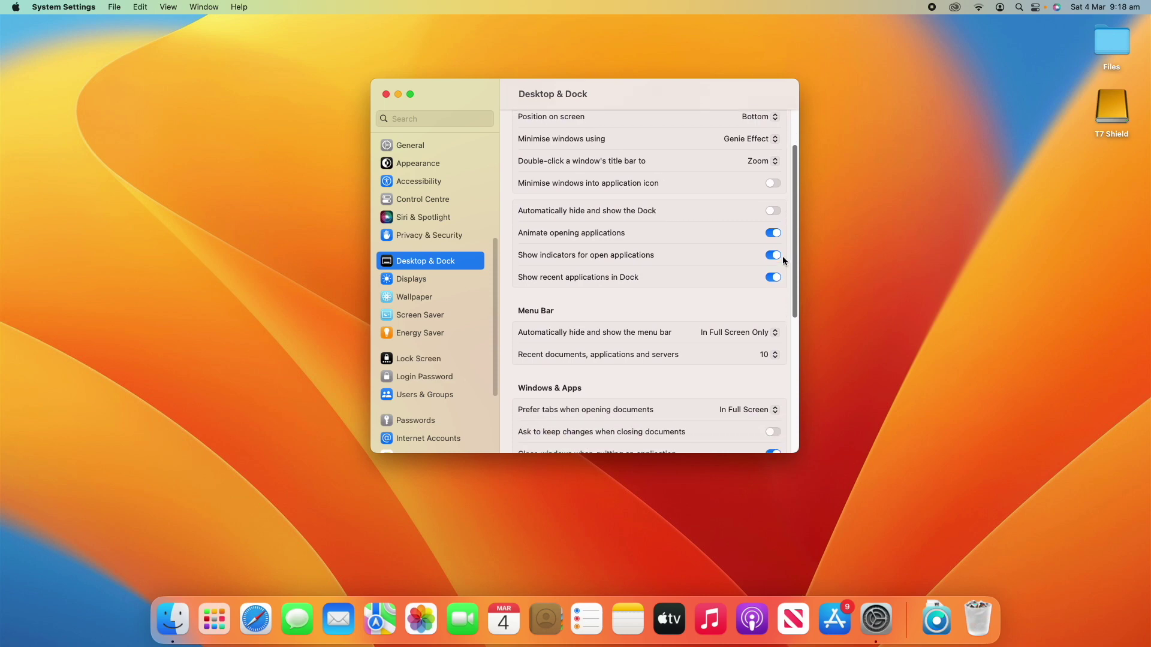
Step: Keep 'Prefer tabs when opening documents' at In Full Screen, then open a Finder window
{"action": "left_click_drag", "start_coordinate": [792, 351], "coordinate": [794, 387]}
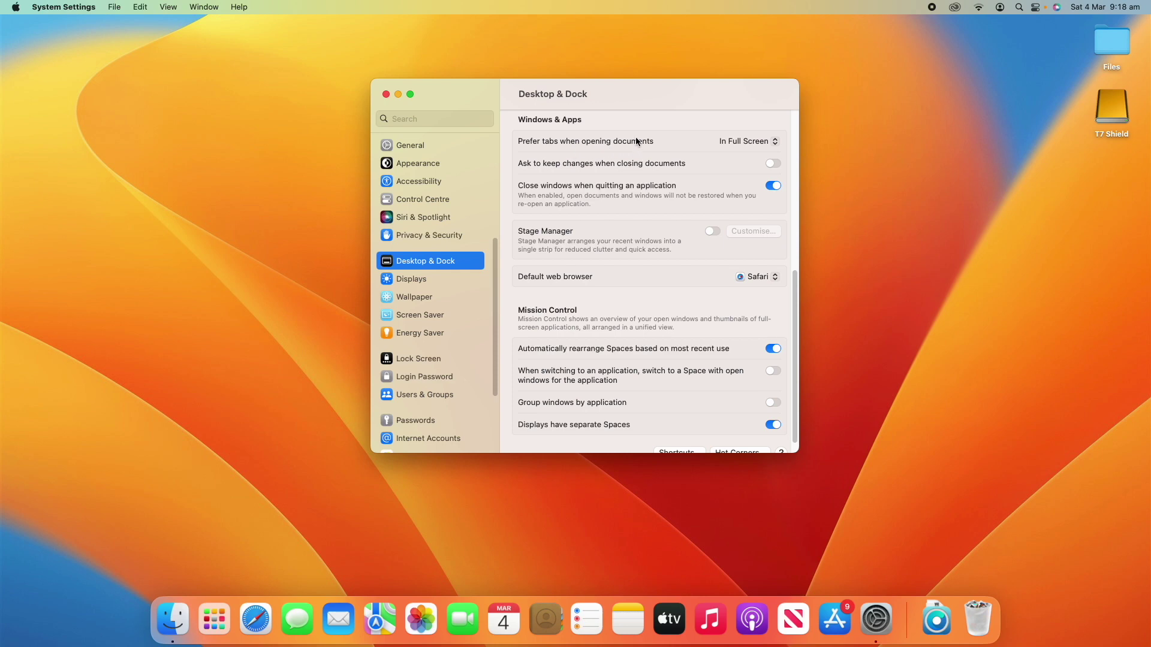
{"action": "left_click", "coordinate": [743, 142]}
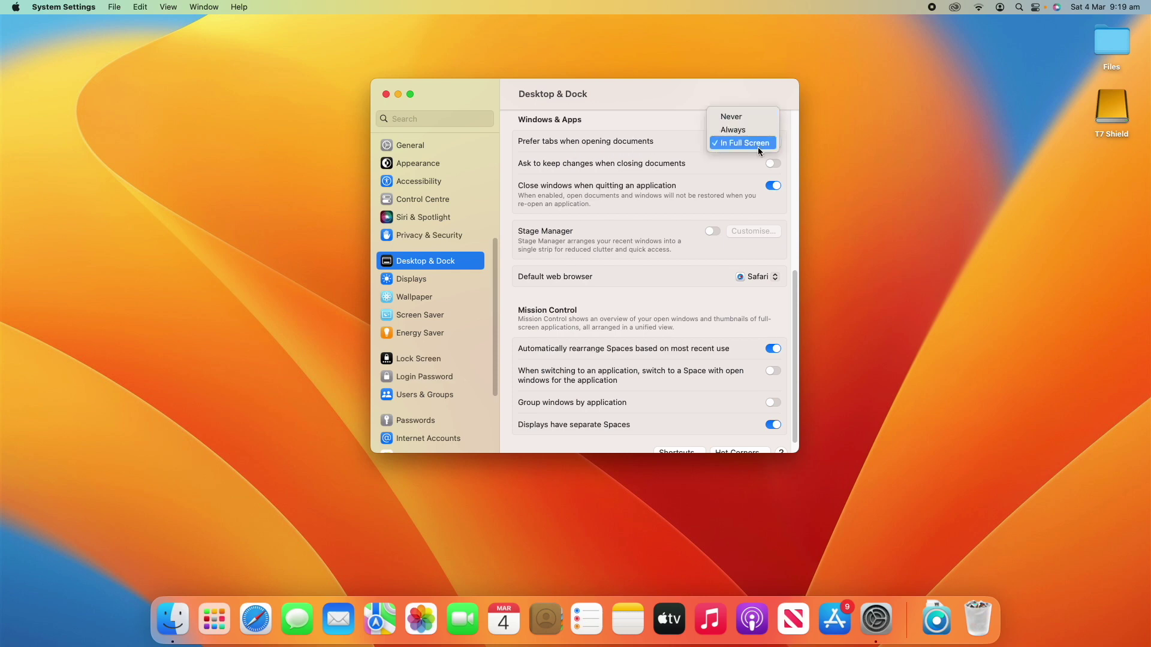
{"action": "left_click", "coordinate": [729, 144]}
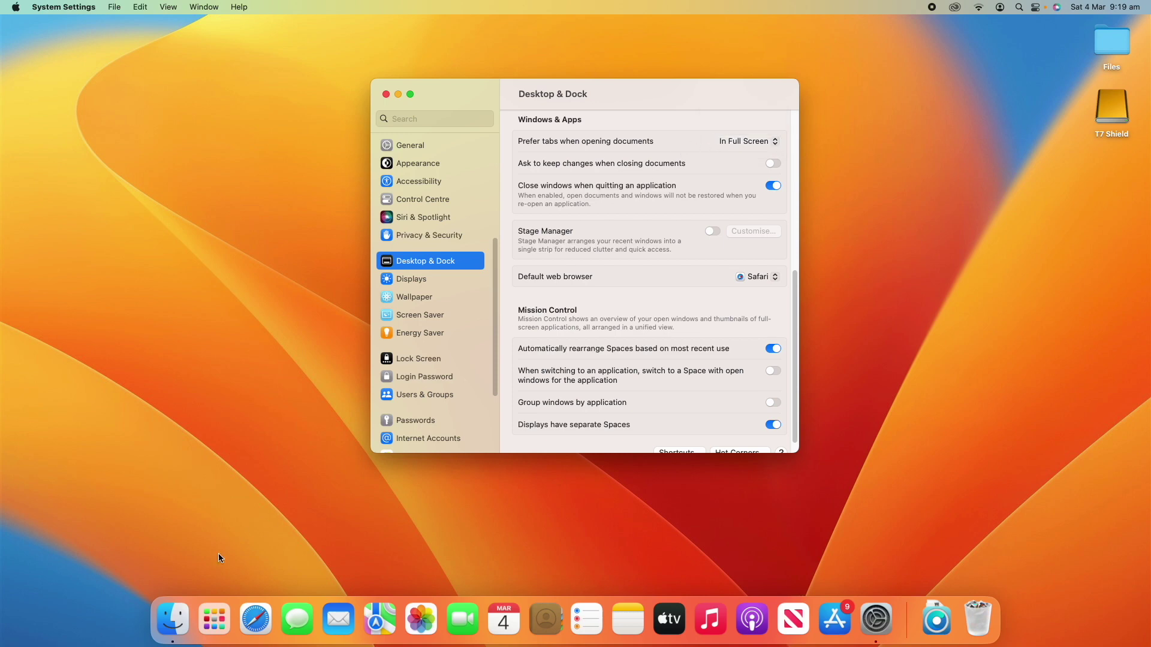
{"action": "left_click", "coordinate": [174, 617]}
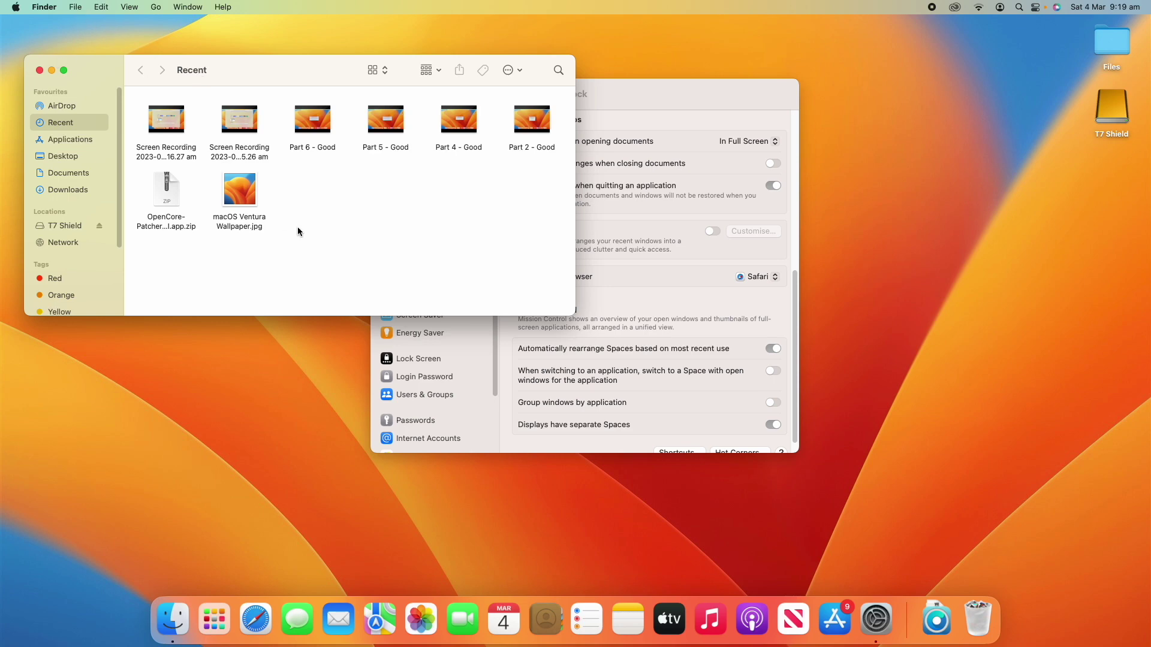
Step: Open another Finder window, close the Finder windows, and return to the Desktop & Dock settings
{"action": "key", "text": "super+n"}
{"action": "key", "text": "super+n"}
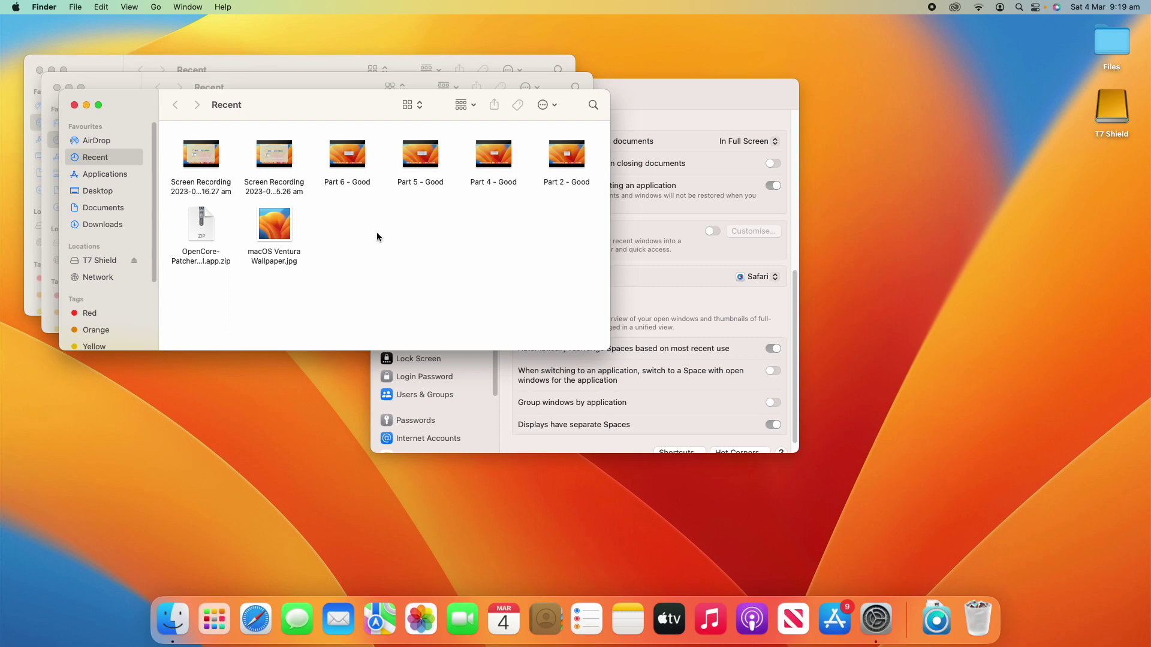
{"action": "key", "text": "super+w"}
{"action": "key", "text": "super+w"}
{"action": "key", "text": "super+w"}
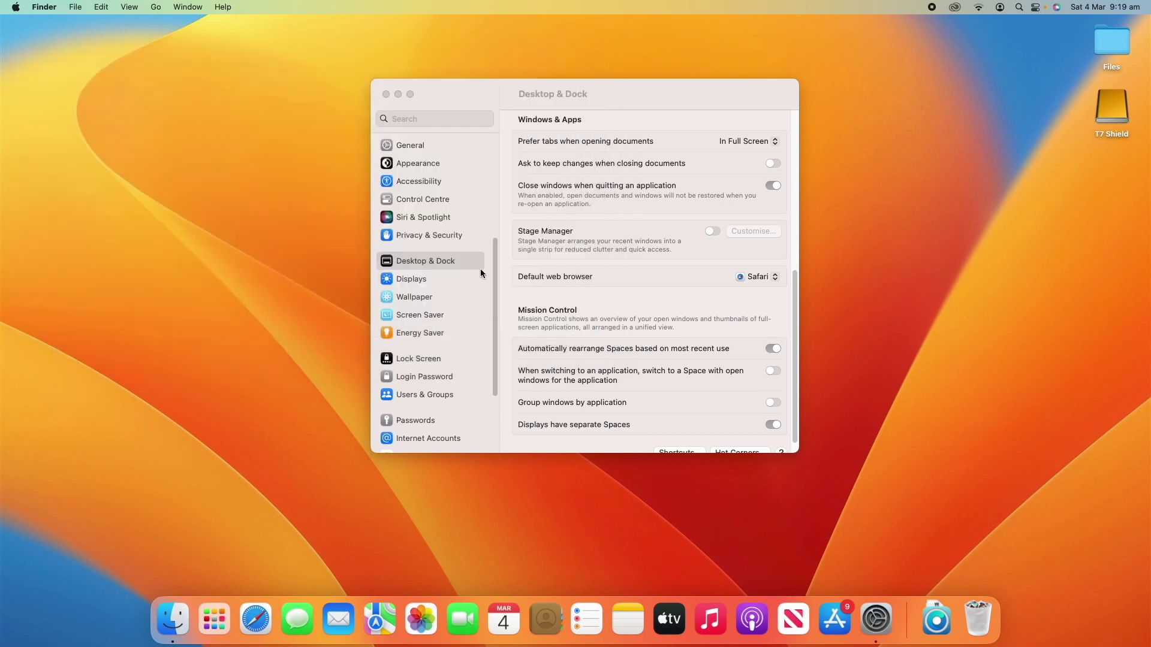
{"action": "left_click", "coordinate": [629, 115]}
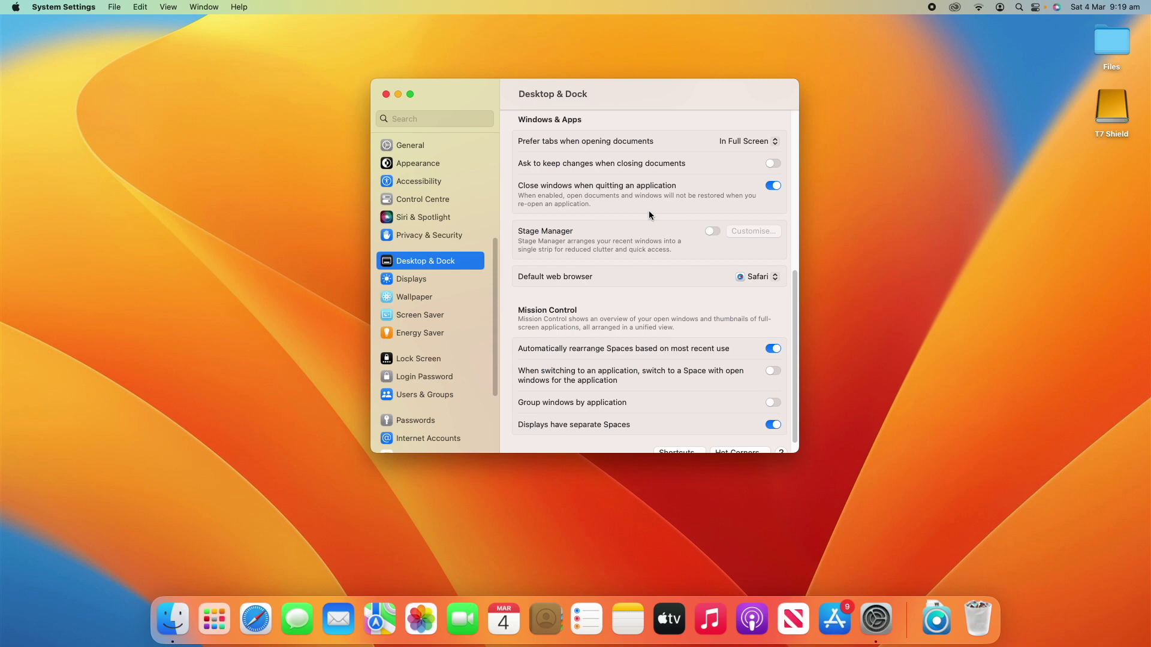
{"action": "left_click", "coordinate": [773, 187]}
{"action": "left_click", "coordinate": [775, 187]}
{"action": "left_click", "coordinate": [711, 232]}
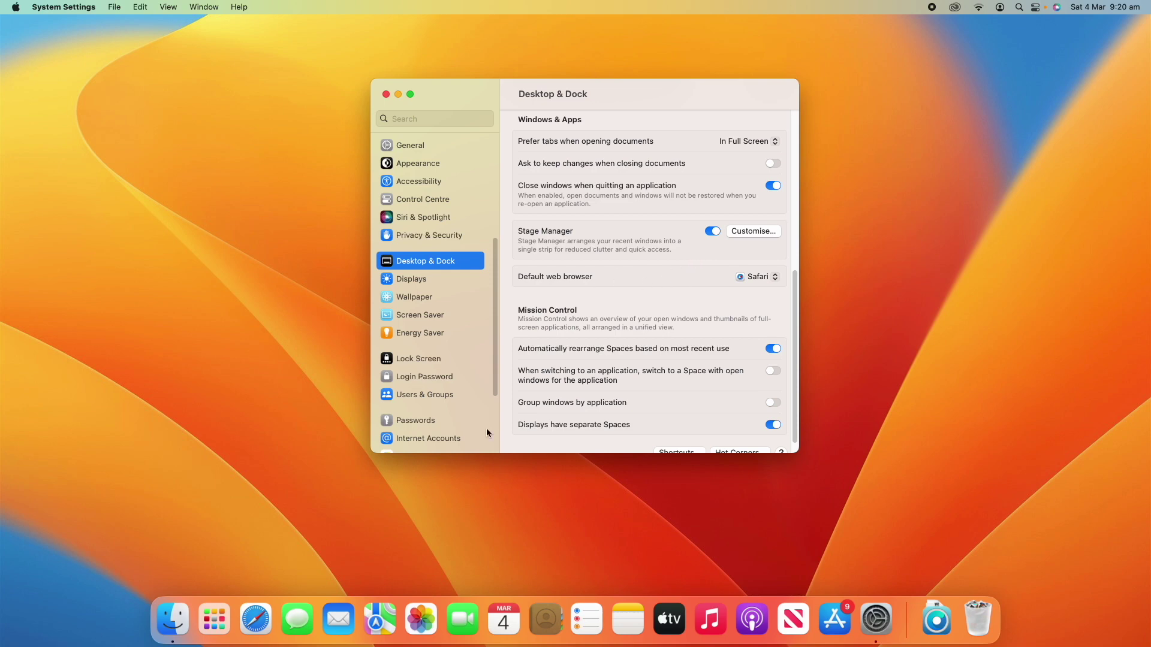
{"action": "left_click", "coordinate": [258, 617]}
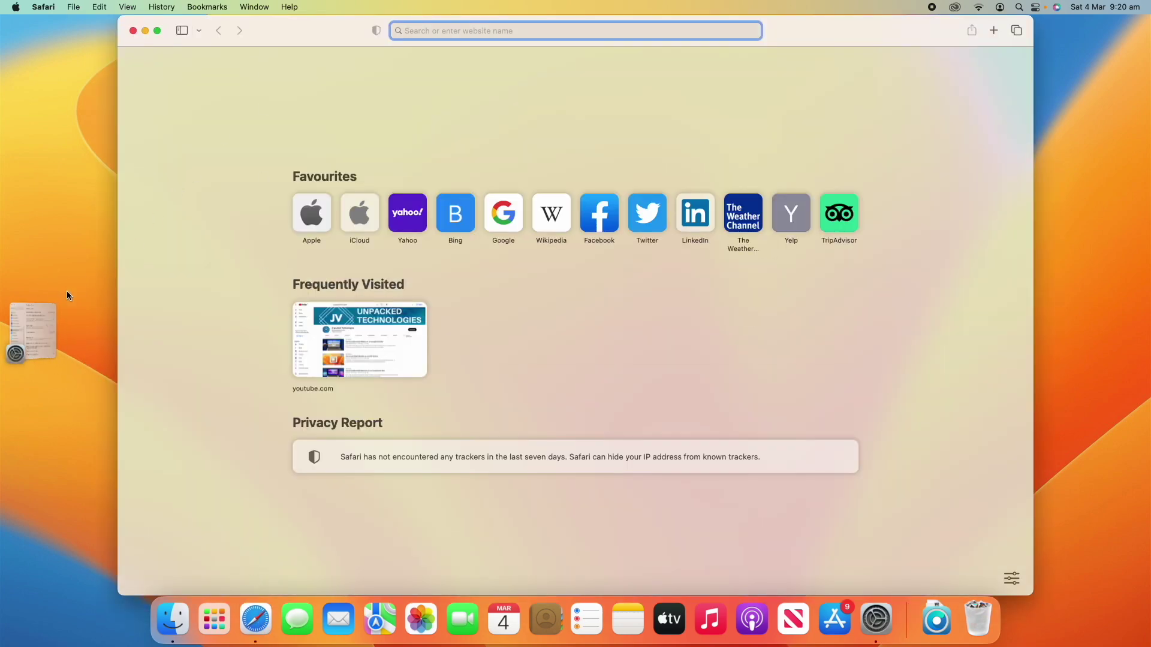
{"action": "left_click", "coordinate": [41, 314]}
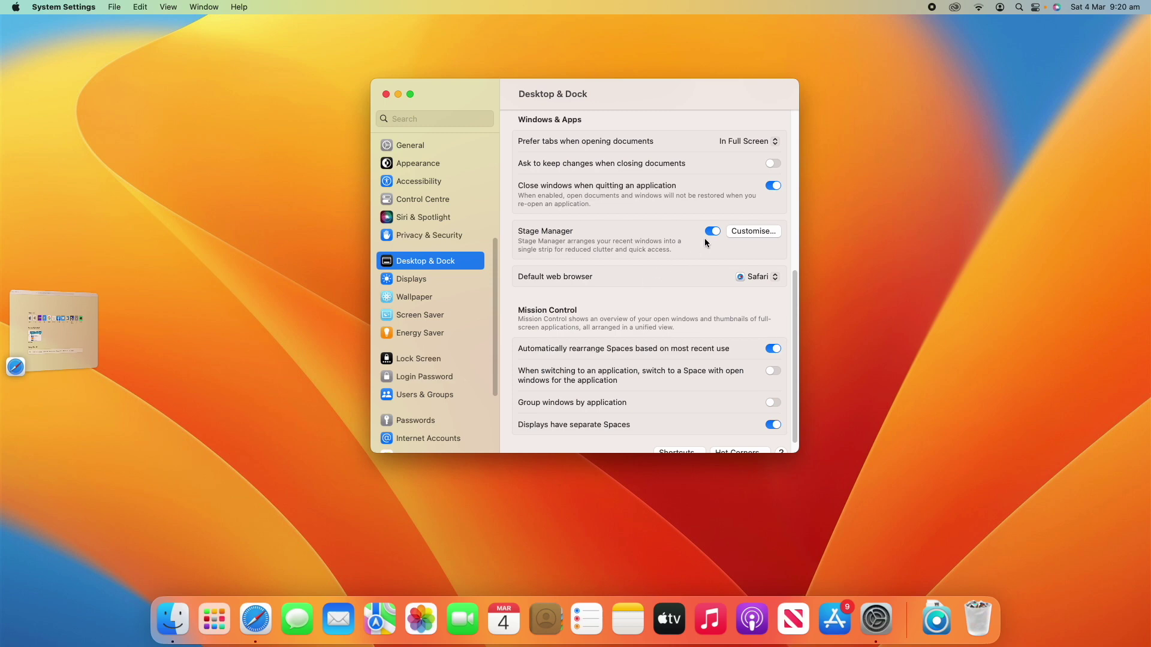
{"action": "left_click", "coordinate": [72, 336]}
{"action": "left_click", "coordinate": [57, 4]}
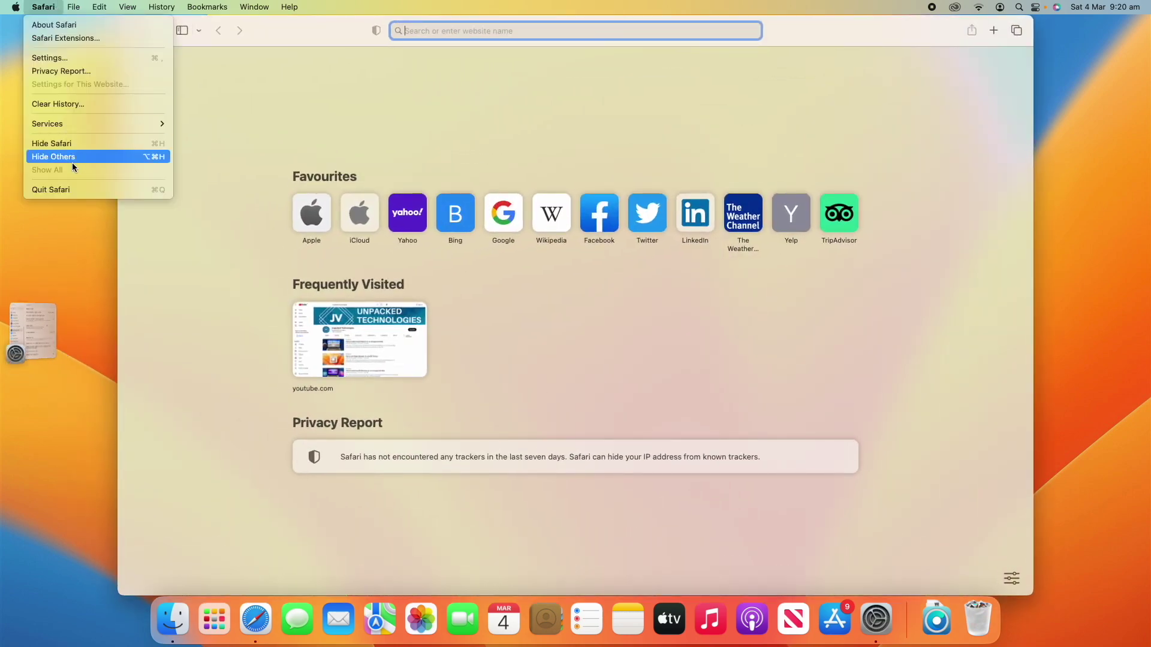
{"action": "left_click", "coordinate": [85, 189]}
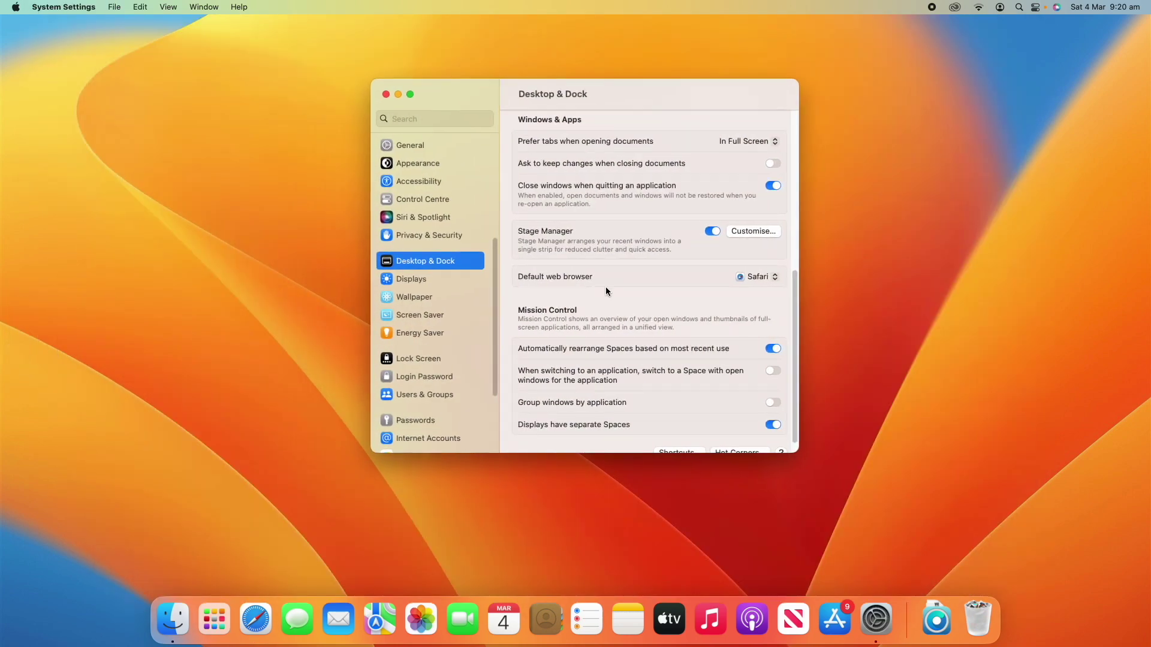
{"action": "left_click", "coordinate": [712, 231]}
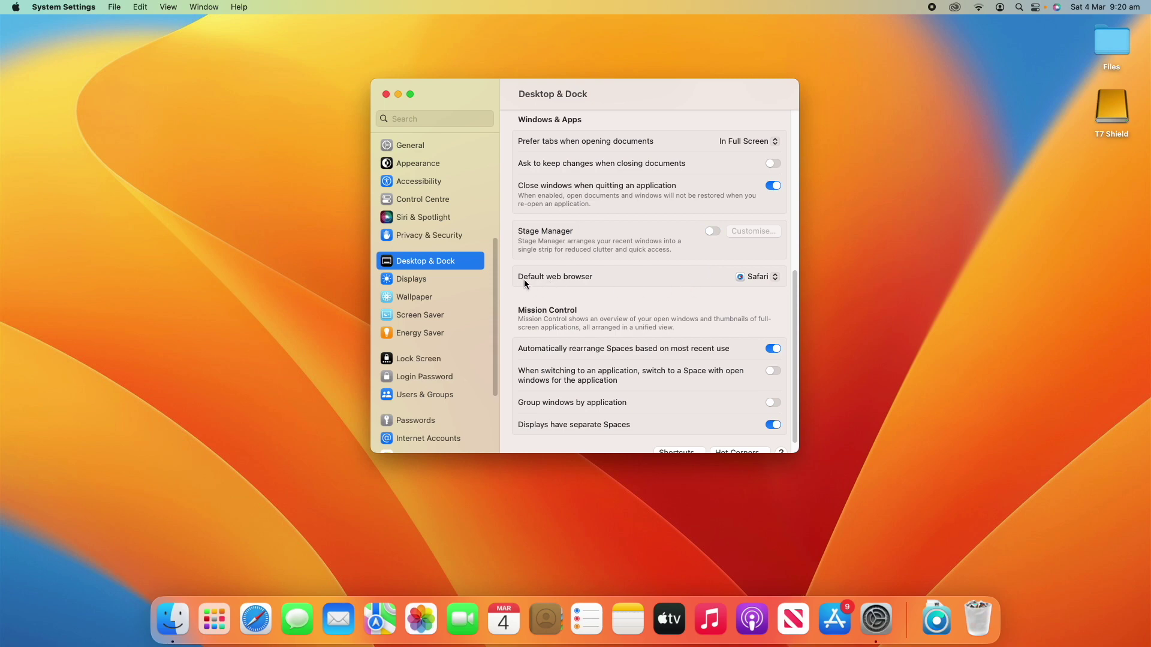
{"action": "left_click", "coordinate": [756, 280]}
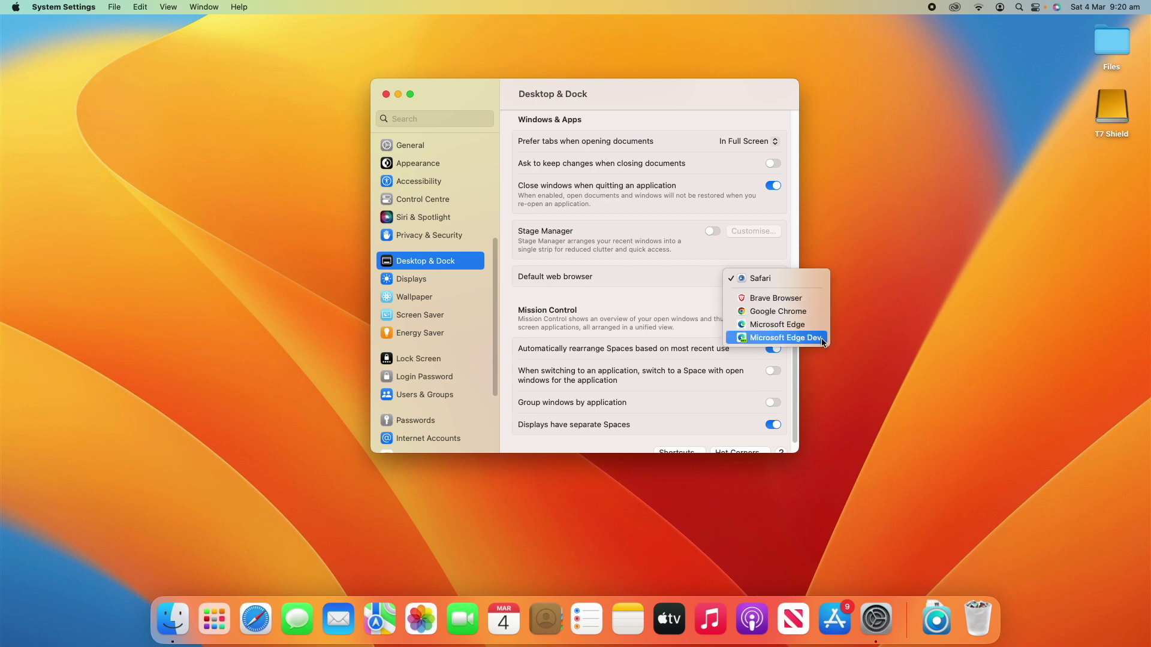
{"action": "left_click", "coordinate": [757, 299]}
{"action": "left_click", "coordinate": [764, 275]}
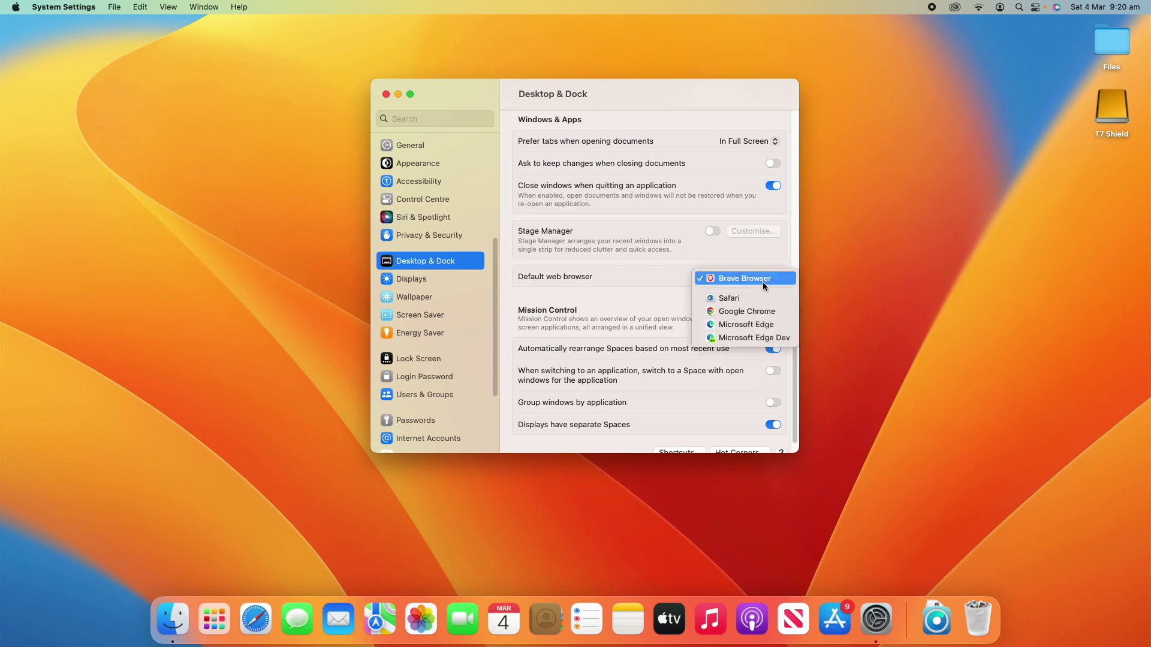
{"action": "left_click", "coordinate": [742, 300]}
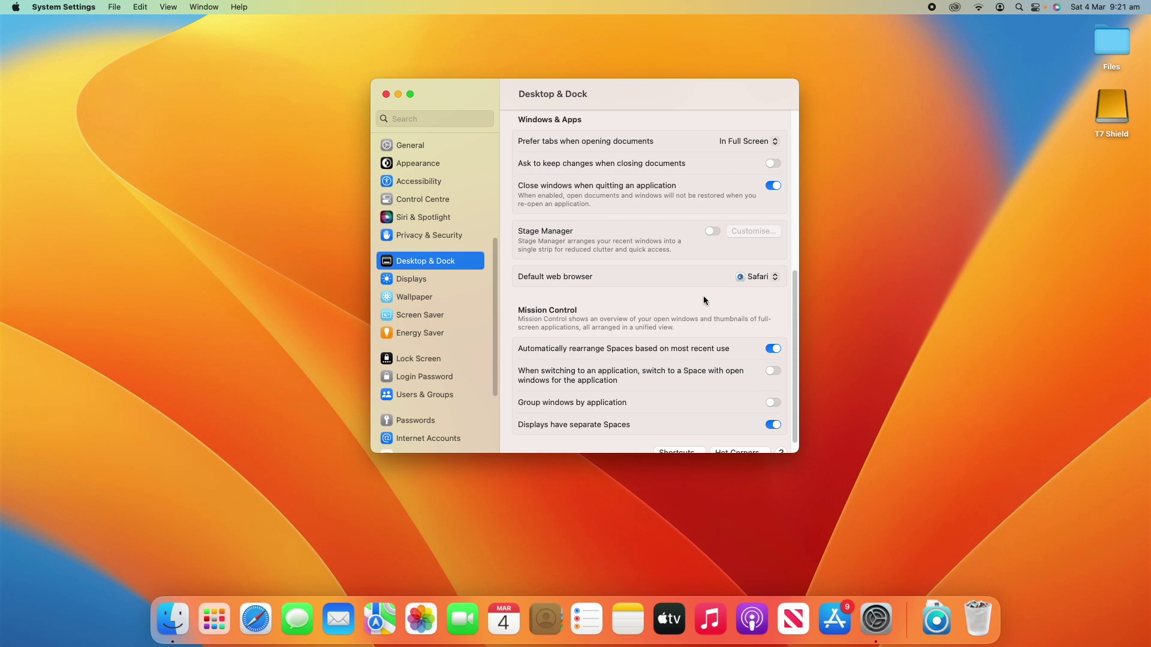
{"action": "scroll", "coordinate": [703, 296], "scroll_direction": "down", "scroll_amount": 2}
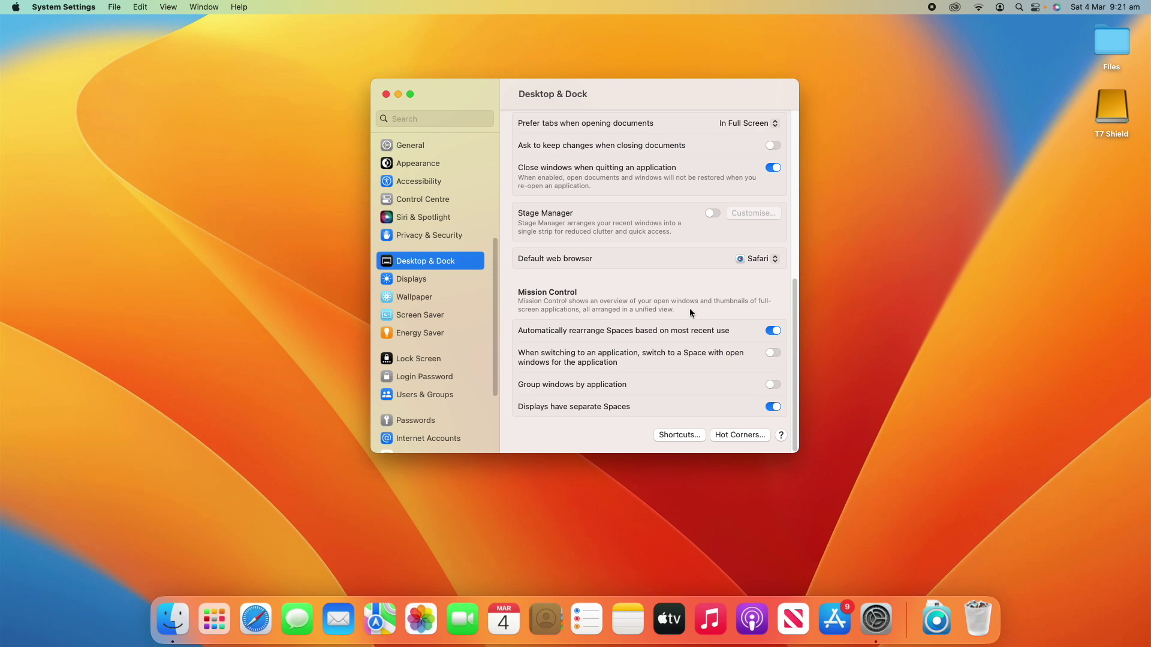
Step: Toggle Mission Control on and off with Control-Up Arrow
{"action": "key", "text": "ctrl+Up"}
{"action": "key", "text": "ctrl+Up"}
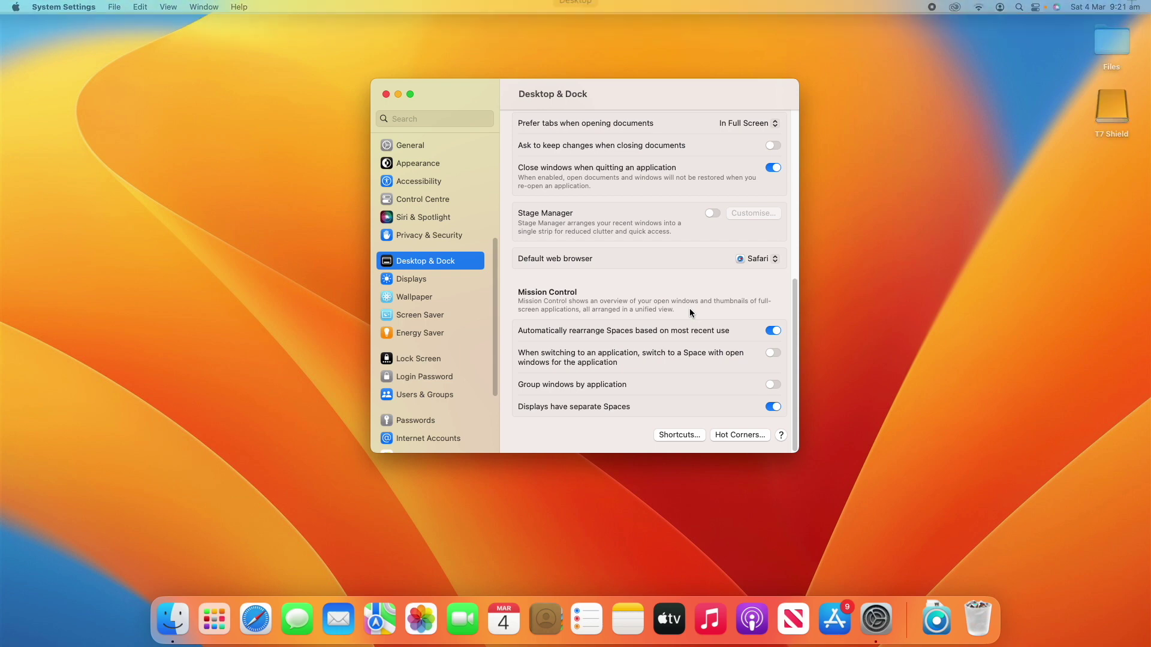
{"action": "key", "text": "ctrl+Up"}
{"action": "key", "text": "ctrl+Up"}
{"action": "key", "text": "ctrl+Up"}
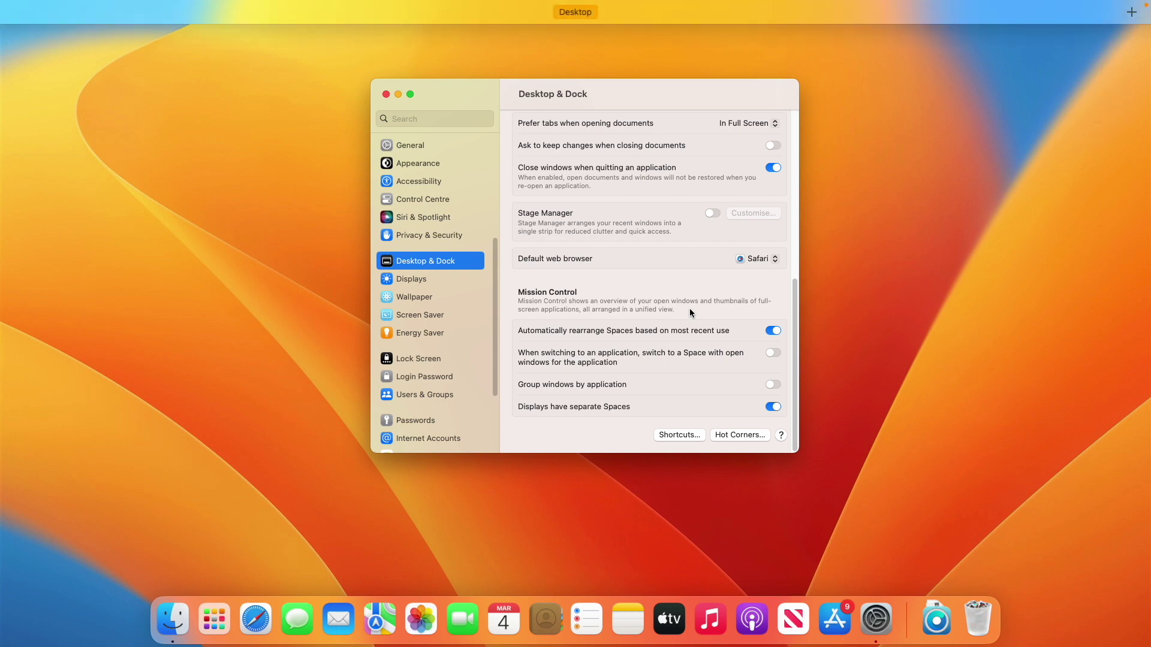
{"action": "key", "text": "ctrl+Up"}
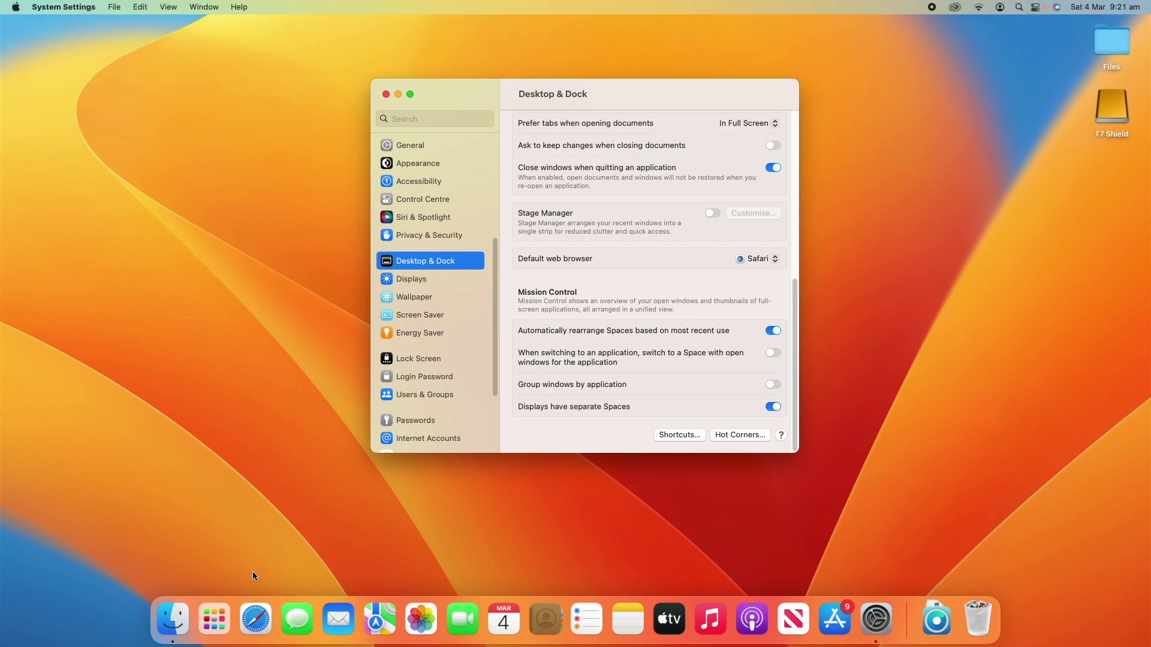
Step: Launch Safari, Music, Reminders and Calendar and view all their windows in Mission Control
{"action": "left_click", "coordinate": [251, 644]}
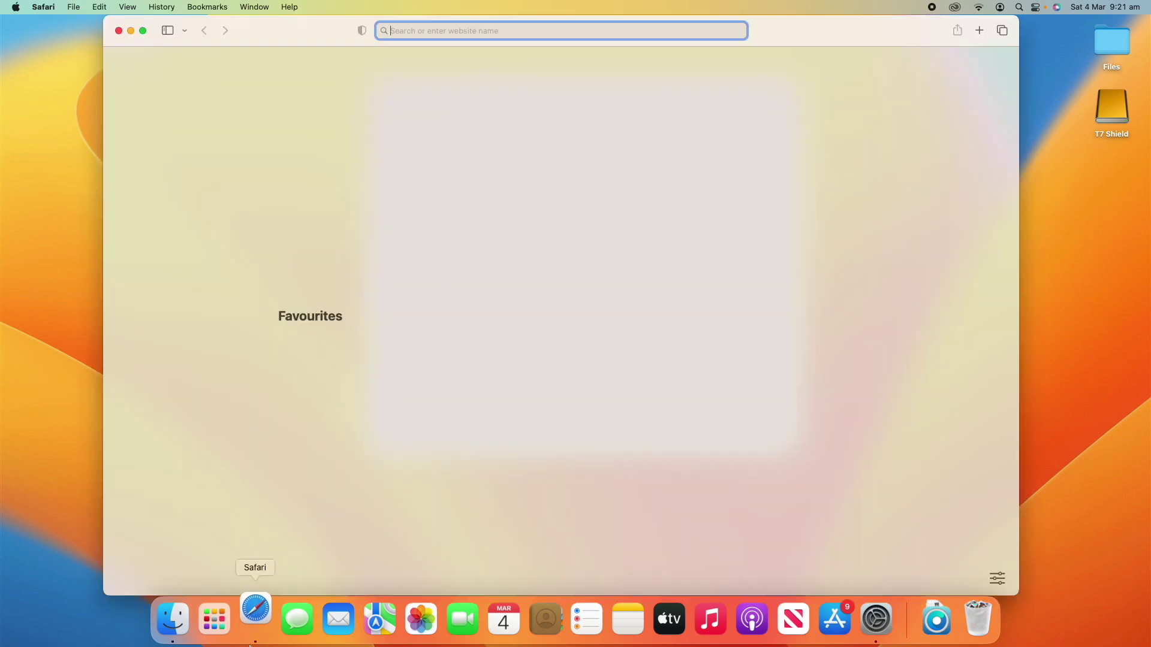
{"action": "left_click", "coordinate": [718, 637]}
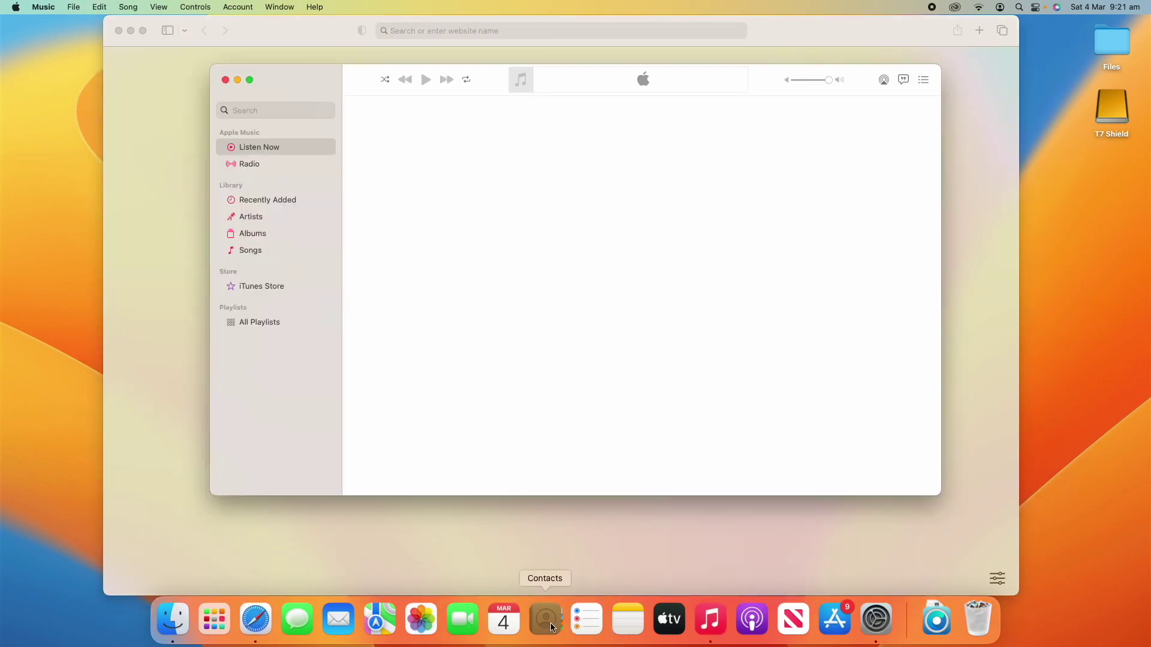
{"action": "left_click", "coordinate": [577, 628]}
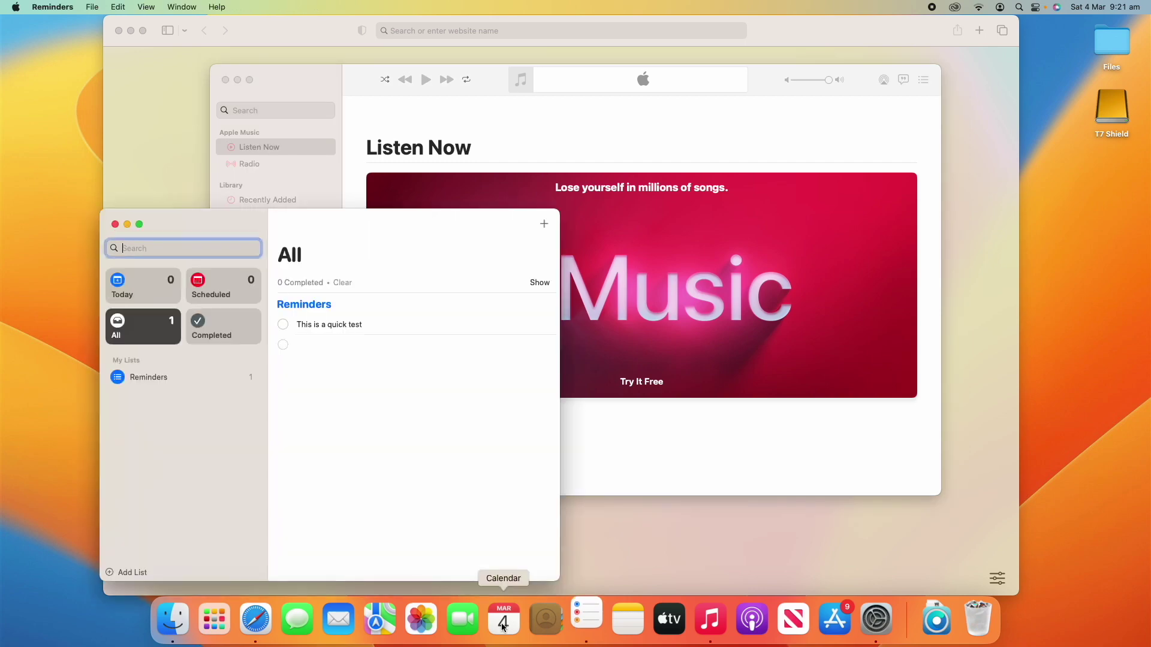
{"action": "left_click", "coordinate": [502, 628]}
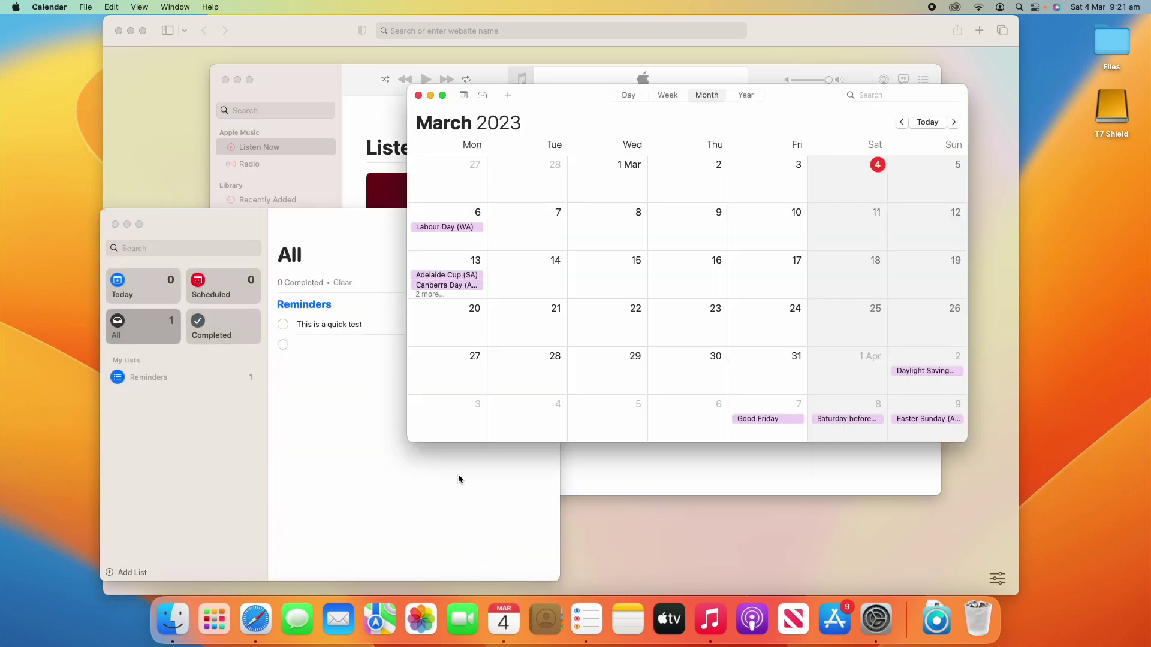
{"action": "key", "text": "ctrl+Up"}
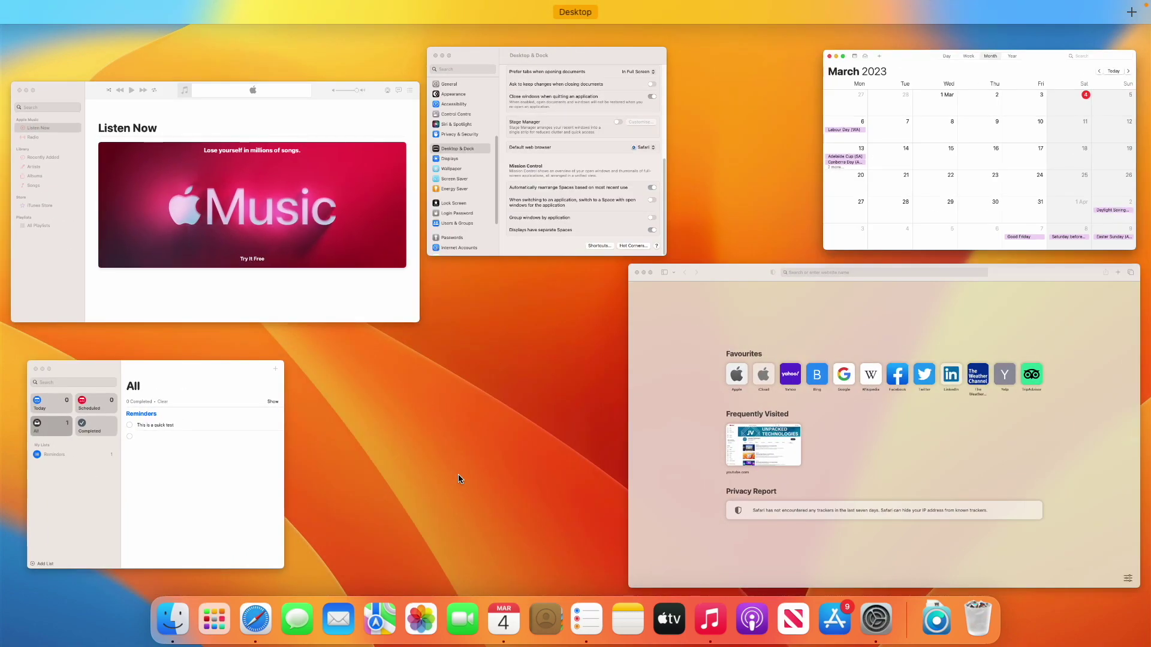
{"action": "key", "text": "ctrl+Up"}
{"action": "key", "text": "ctrl+Up"}
{"action": "mouse_move", "coordinate": [657, 3]}
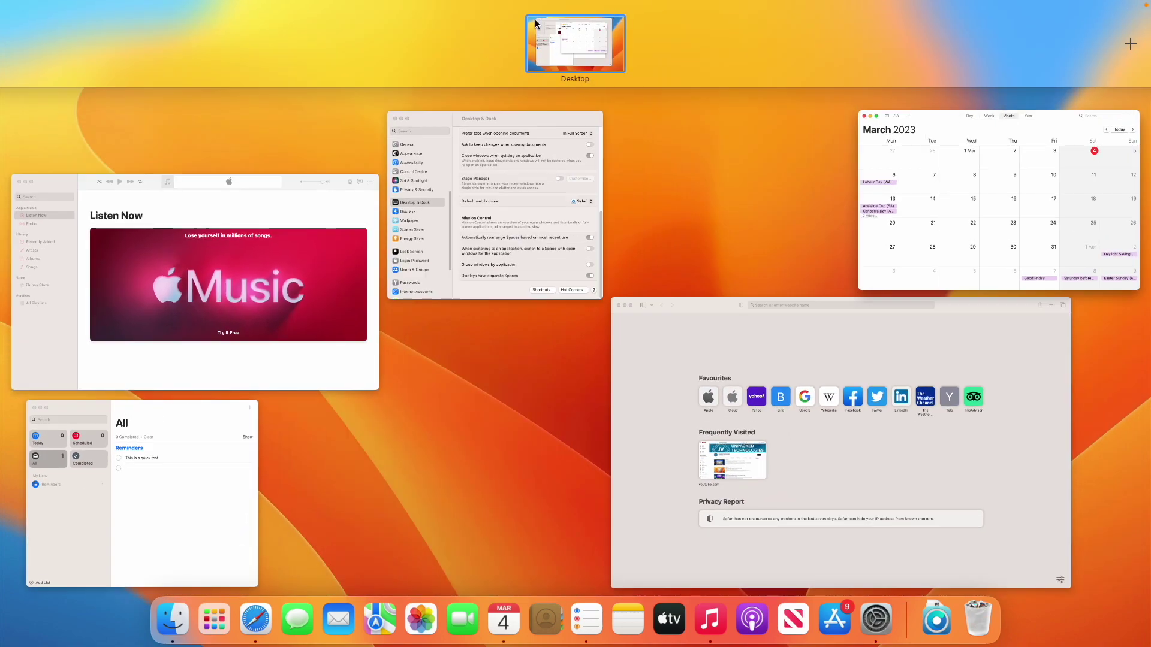
{"action": "mouse_move", "coordinate": [1123, 48]}
{"action": "left_click", "coordinate": [508, 273]}
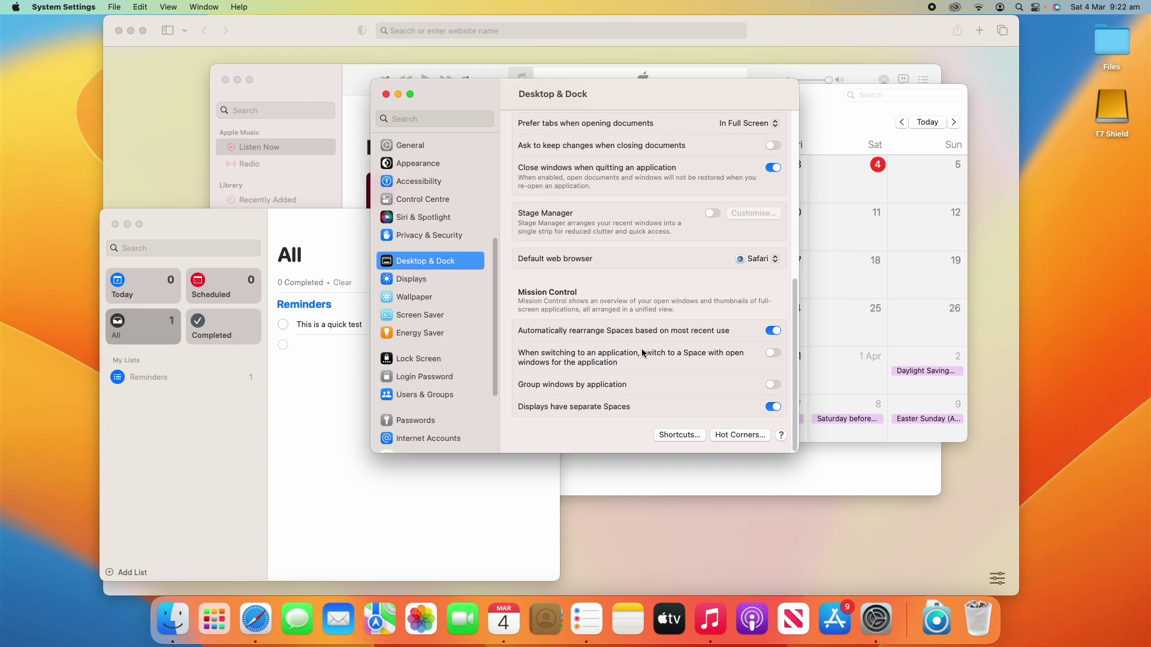
{"action": "key", "text": "ctrl+Up"}
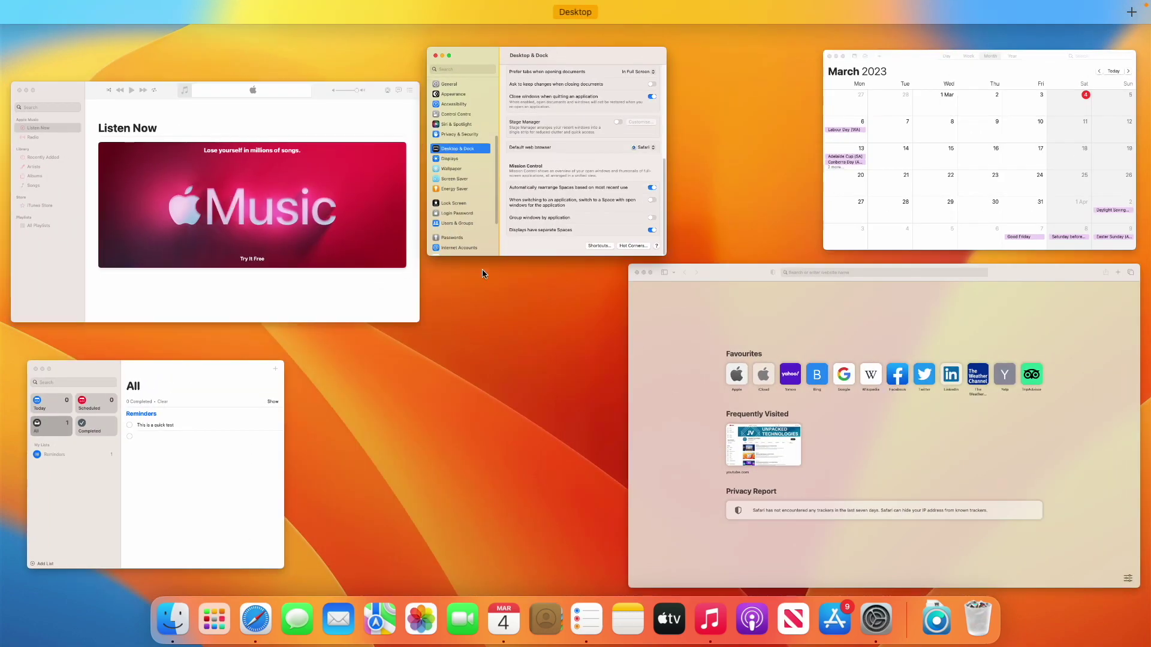
Step: Switch between Safari and Calendar, check Mission Control again, and return to Desktop & Dock
{"action": "left_click", "coordinate": [583, 218]}
{"action": "left_click", "coordinate": [840, 584]}
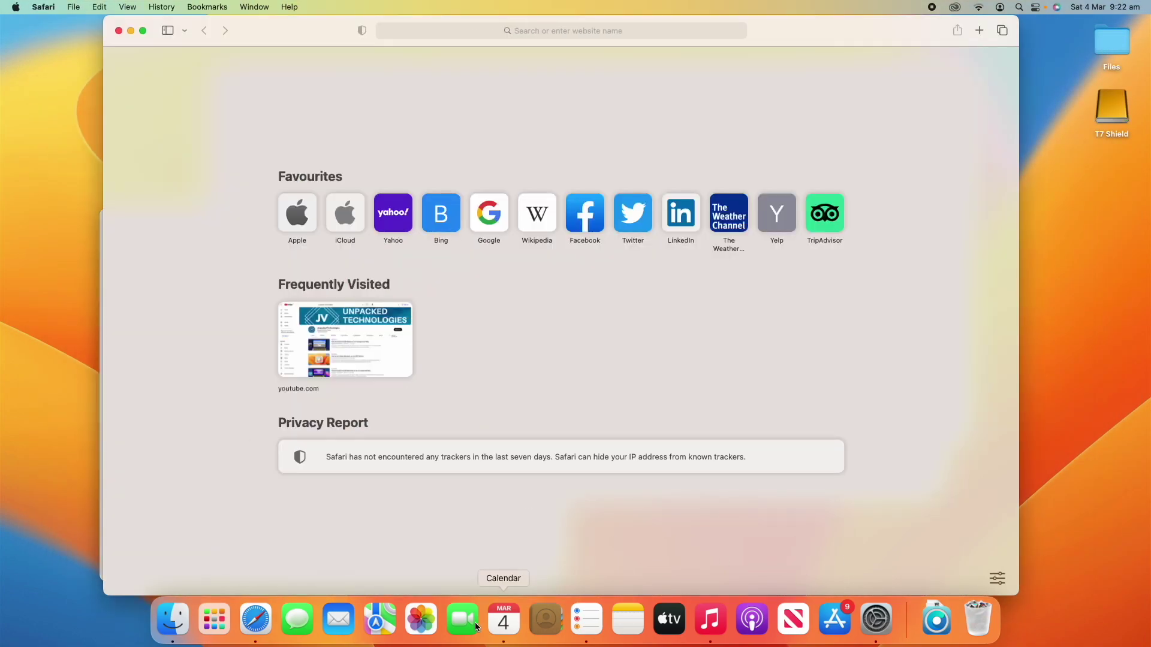
{"action": "left_click", "coordinate": [502, 622]}
{"action": "key", "text": "ctrl+Up"}
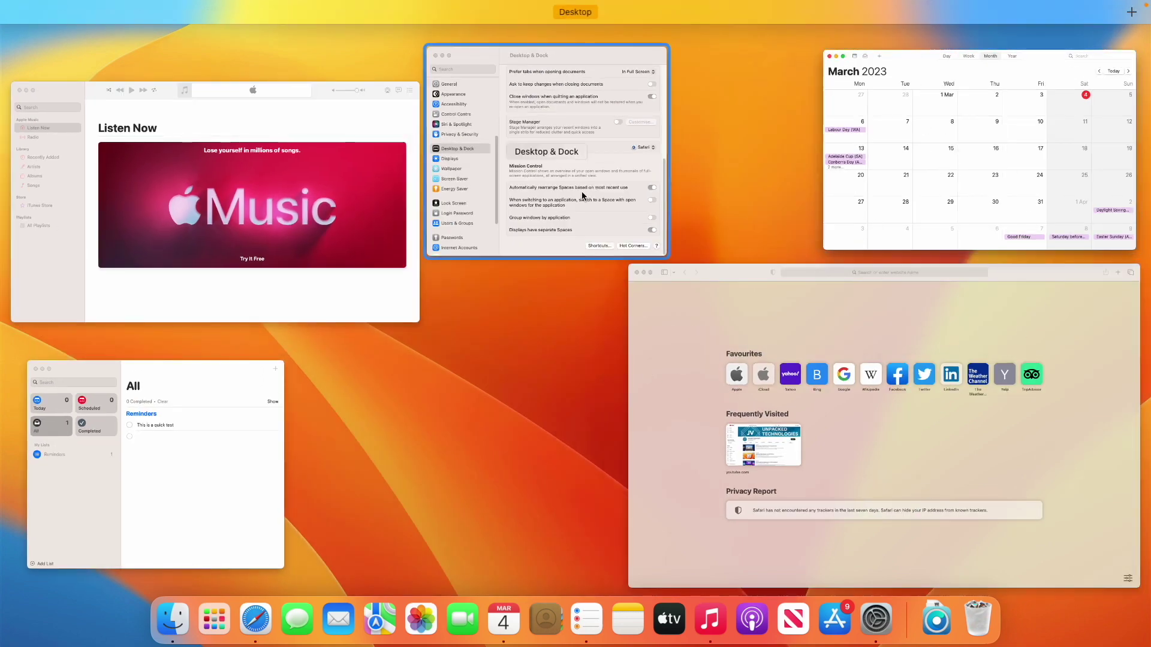
{"action": "left_click", "coordinate": [578, 228]}
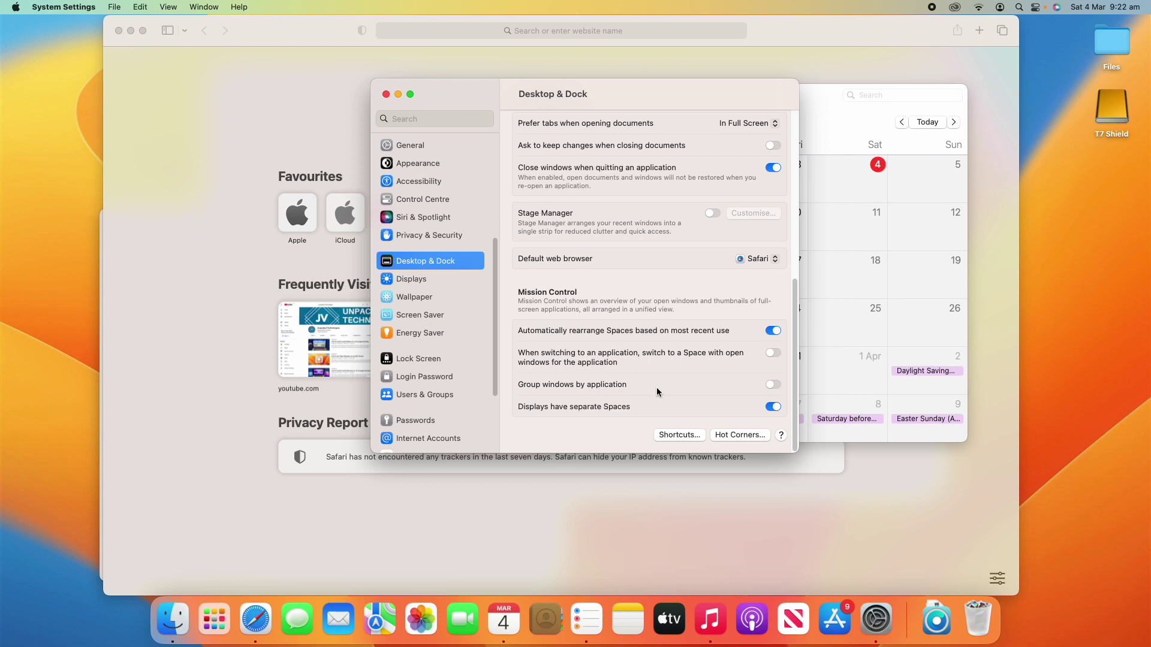
Step: Open two new Safari windows with Command-N
{"action": "left_click", "coordinate": [704, 524]}
{"action": "key", "text": "super+n"}
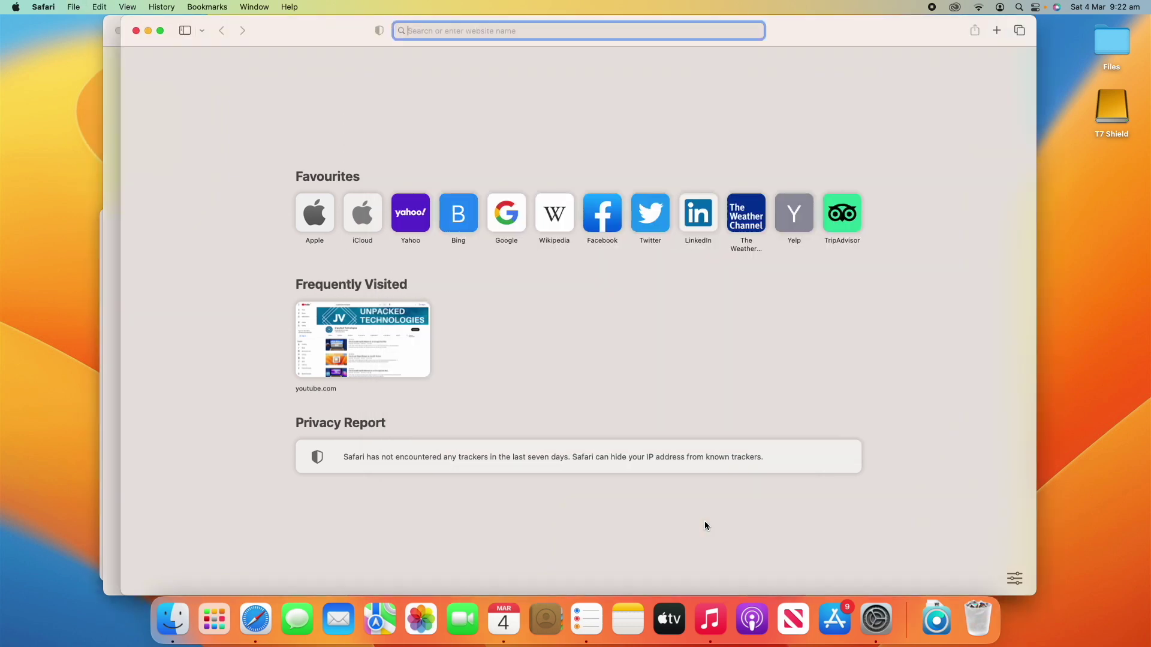
{"action": "key", "text": "super+n"}
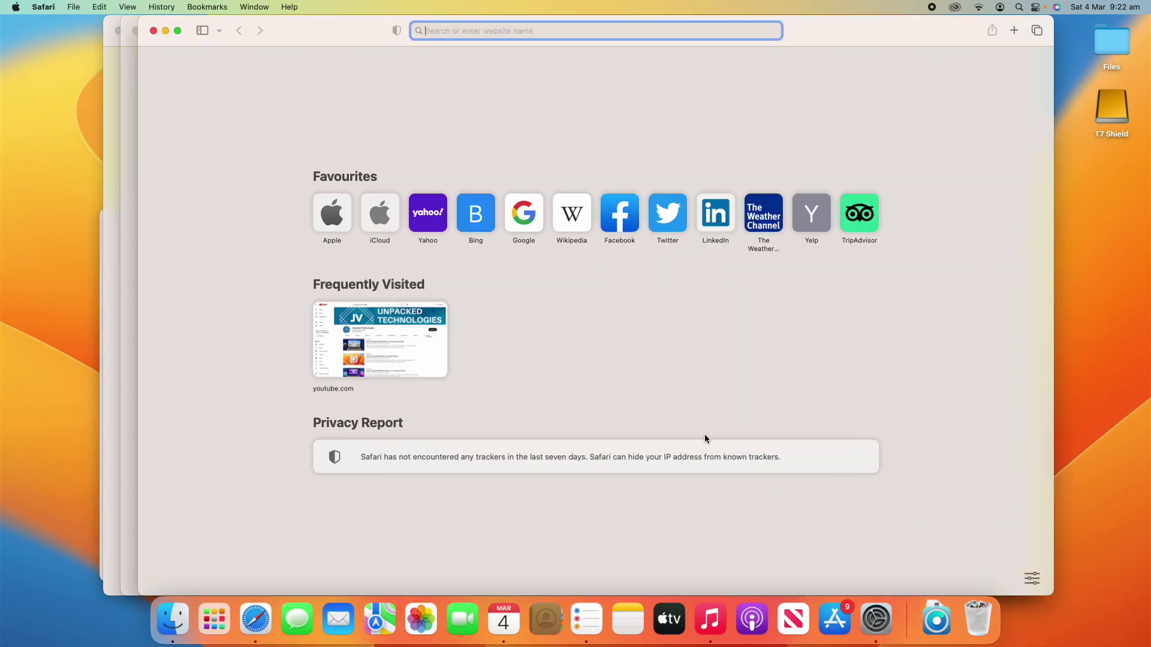
Step: Turn on 'Group windows by application', view the grouped Mission Control, then turn it off
{"action": "key", "text": "ctrl+Up"}
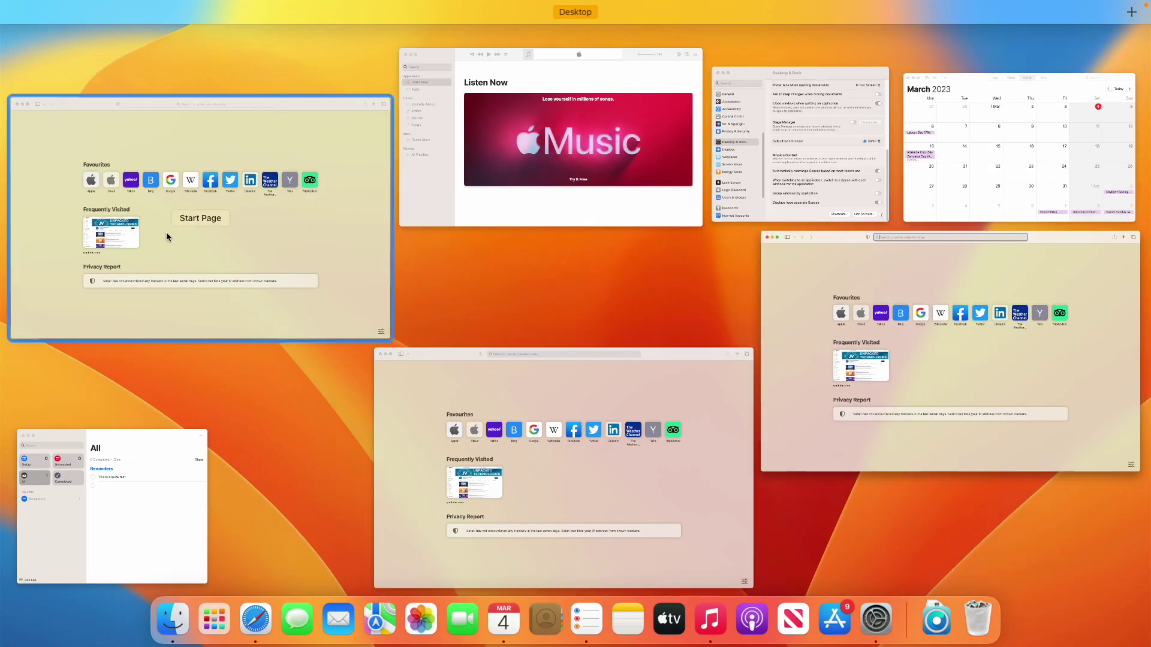
{"action": "left_click", "coordinate": [863, 198]}
{"action": "left_click", "coordinate": [773, 384]}
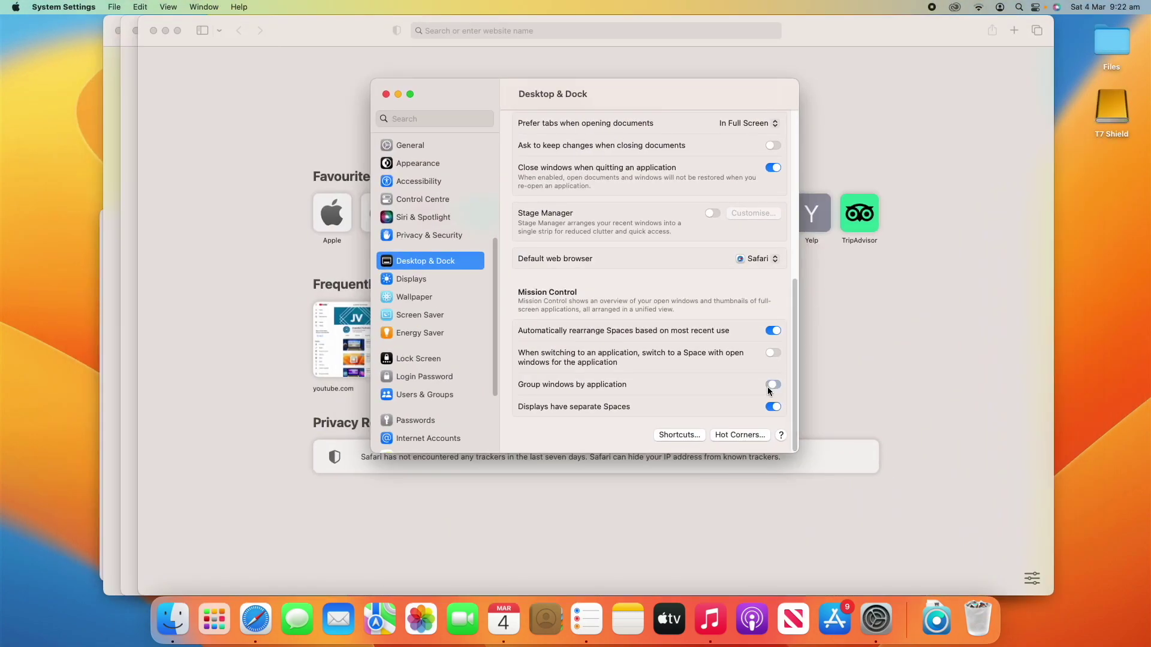
{"action": "key", "text": "ctrl+Up"}
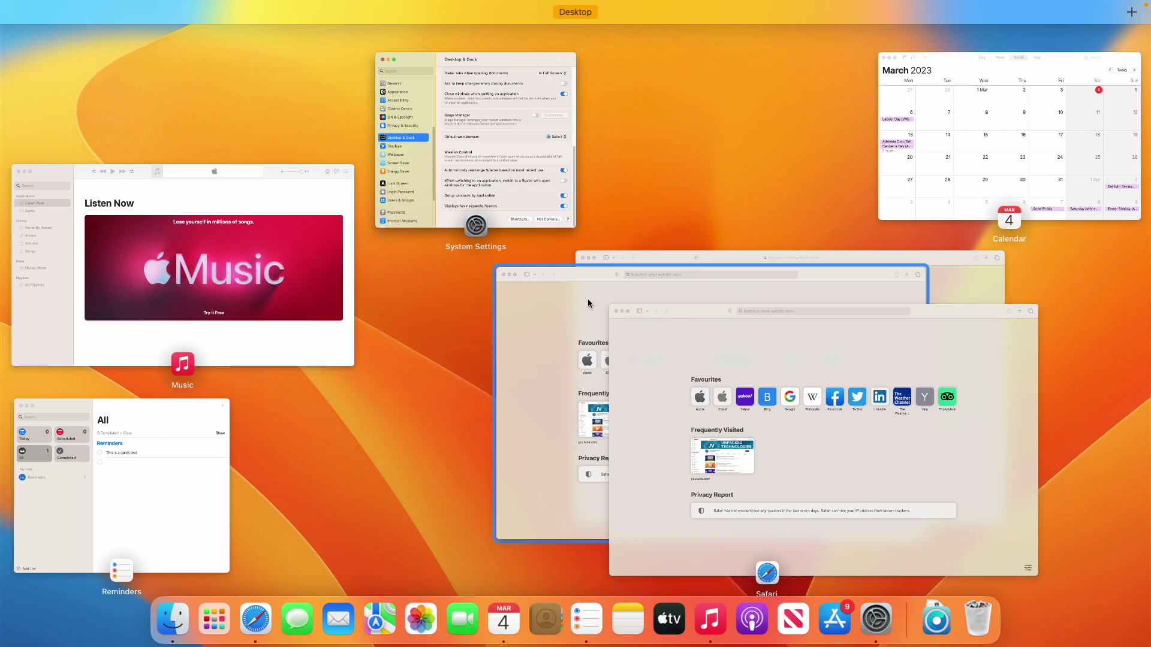
{"action": "left_click", "coordinate": [483, 180]}
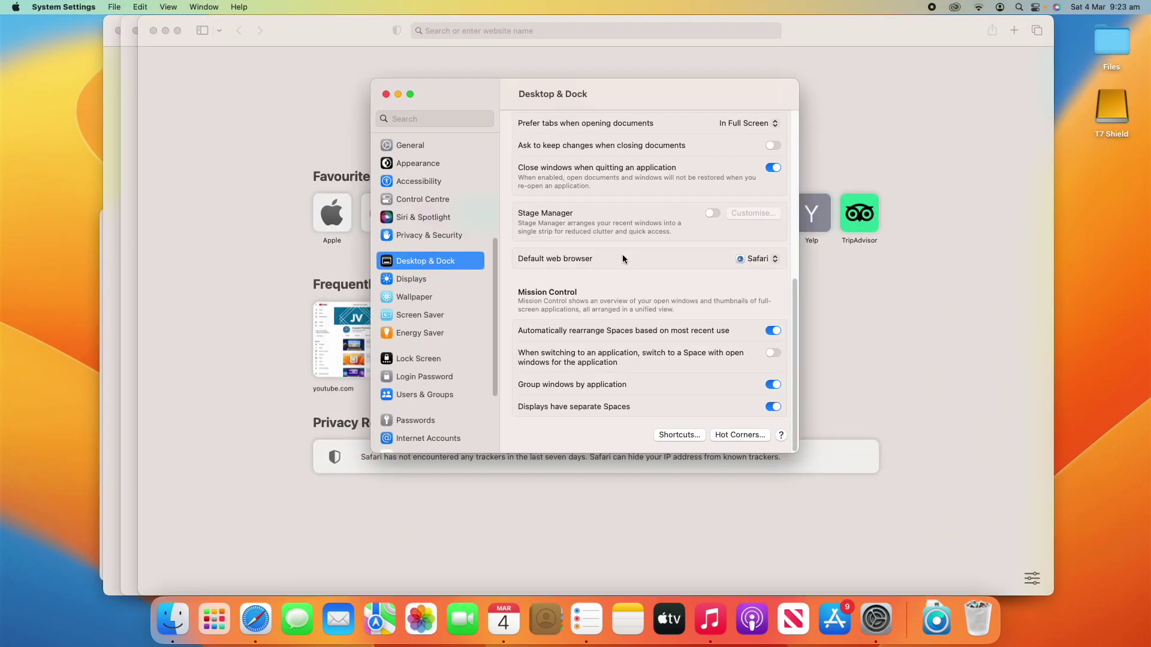
{"action": "left_click", "coordinate": [772, 385]}
Step: Quit Safari, Reminders, Music and Calendar, closing their remaining windows
{"action": "left_click", "coordinate": [318, 76]}
{"action": "key", "text": "super+w"}
{"action": "key", "text": "super+w"}
{"action": "key", "text": "super+w"}
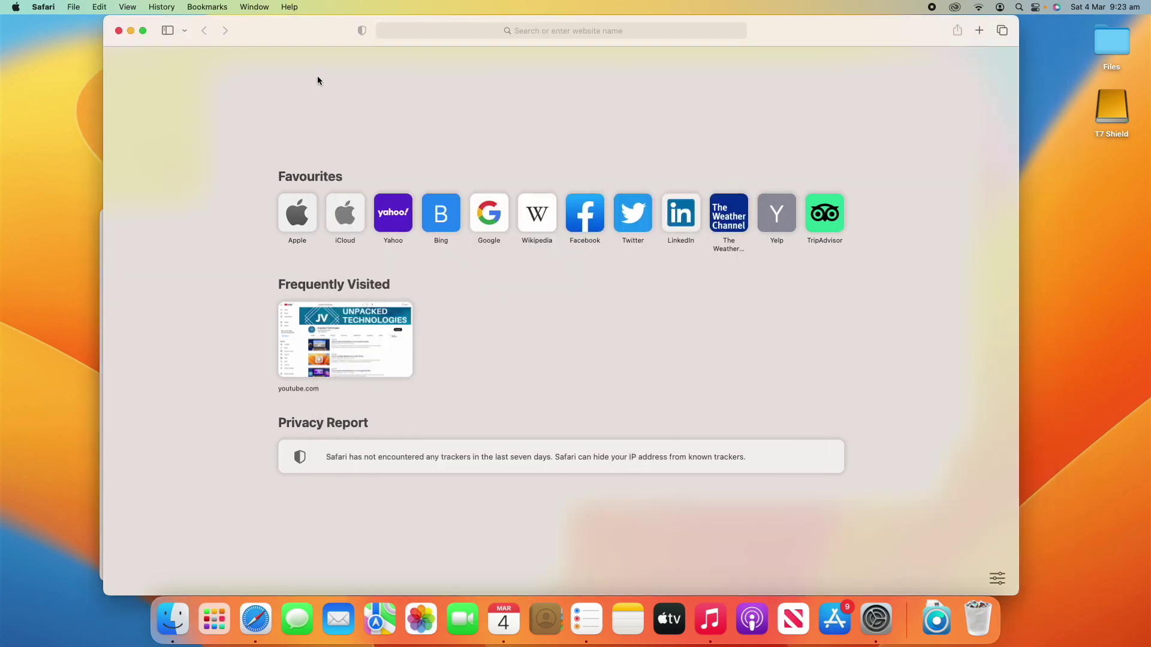
{"action": "key", "text": "super+q"}
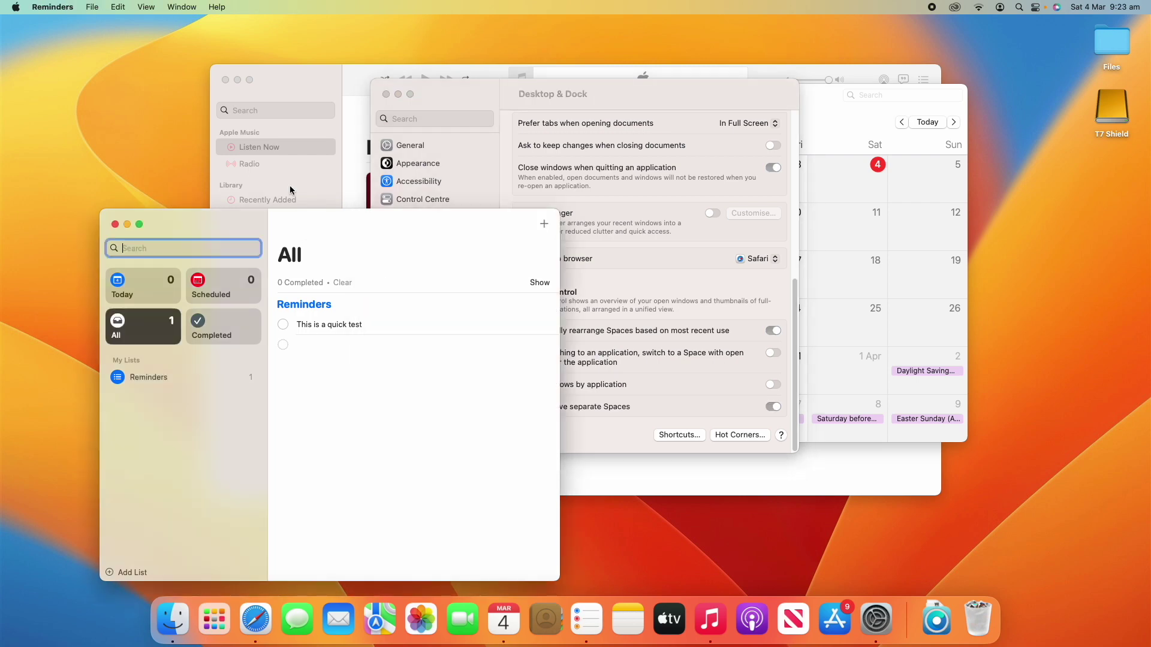
{"action": "key", "text": "super+q"}
{"action": "key", "text": "super+w"}
{"action": "left_click", "coordinate": [814, 102]}
{"action": "key", "text": "super+q"}
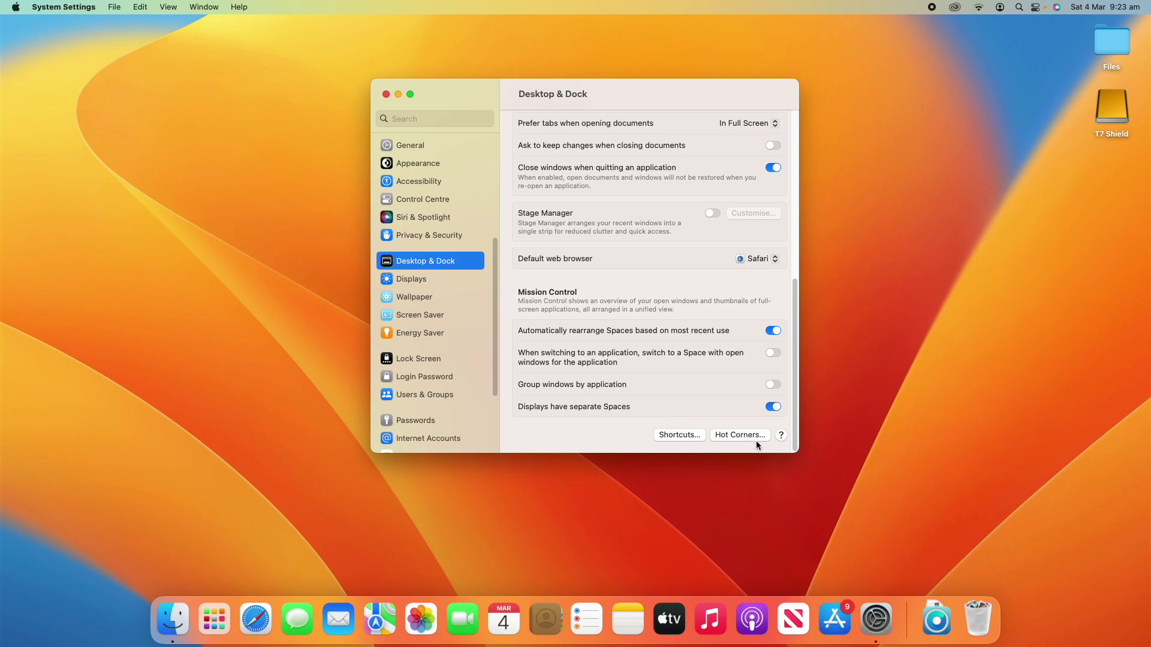
Step: Open the Mission Control Shortcuts sheet and scroll through its options
{"action": "left_click", "coordinate": [678, 436]}
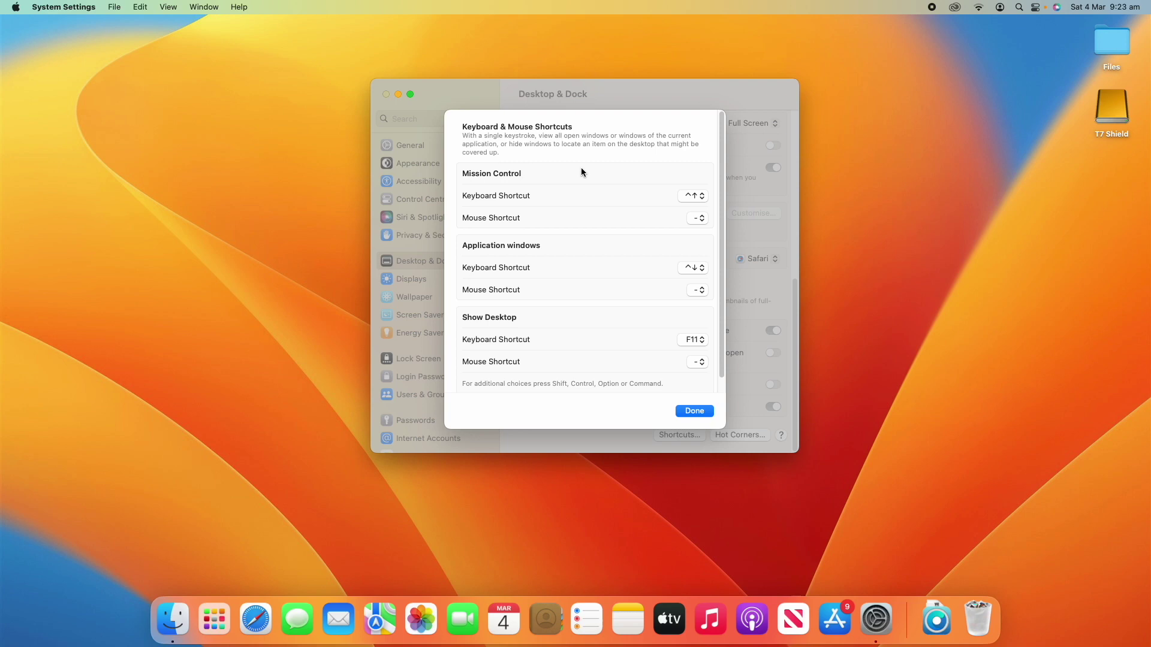
{"action": "scroll", "coordinate": [565, 232], "scroll_direction": "down", "scroll_amount": 1}
{"action": "scroll", "coordinate": [565, 241], "scroll_direction": "up", "scroll_amount": 1}
Step: Demonstrate the Control-Up Arrow Mission Control shortcut with Safari open, then quit Safari
{"action": "key", "text": "ctrl+Up"}
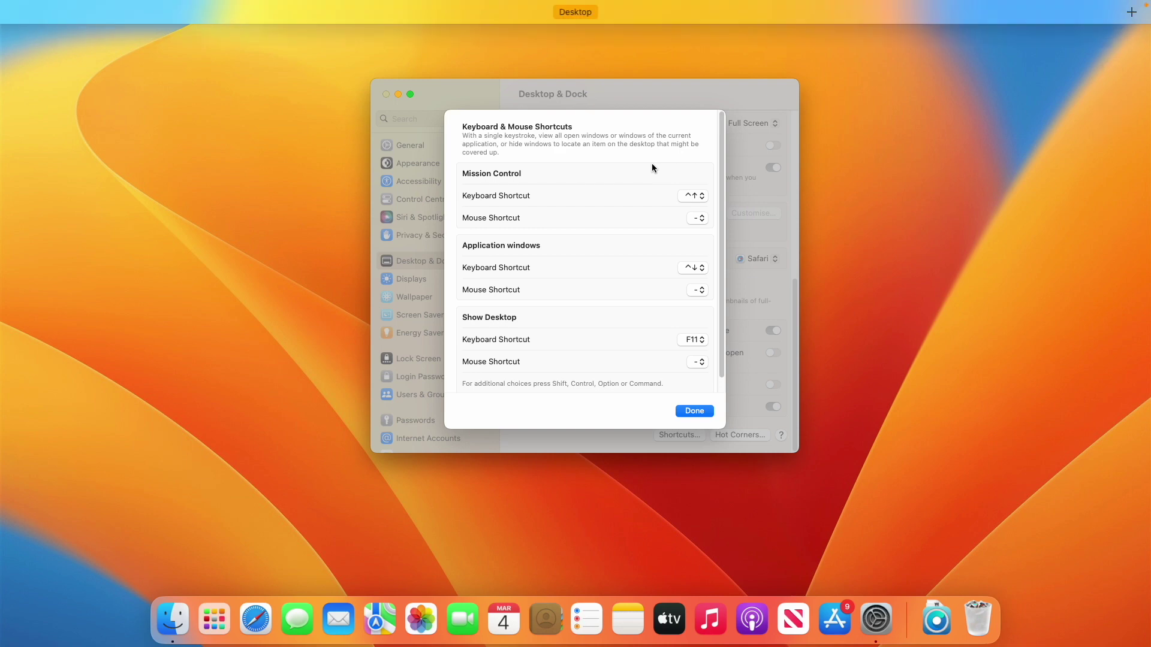
{"action": "left_click", "coordinate": [255, 619]}
{"action": "key", "text": "ctrl+Up"}
{"action": "key", "text": "ctrl+Up"}
{"action": "key", "text": "ctrl+Up"}
{"action": "key", "text": "ctrl+Up"}
{"action": "key", "text": "ctrl+Up"}
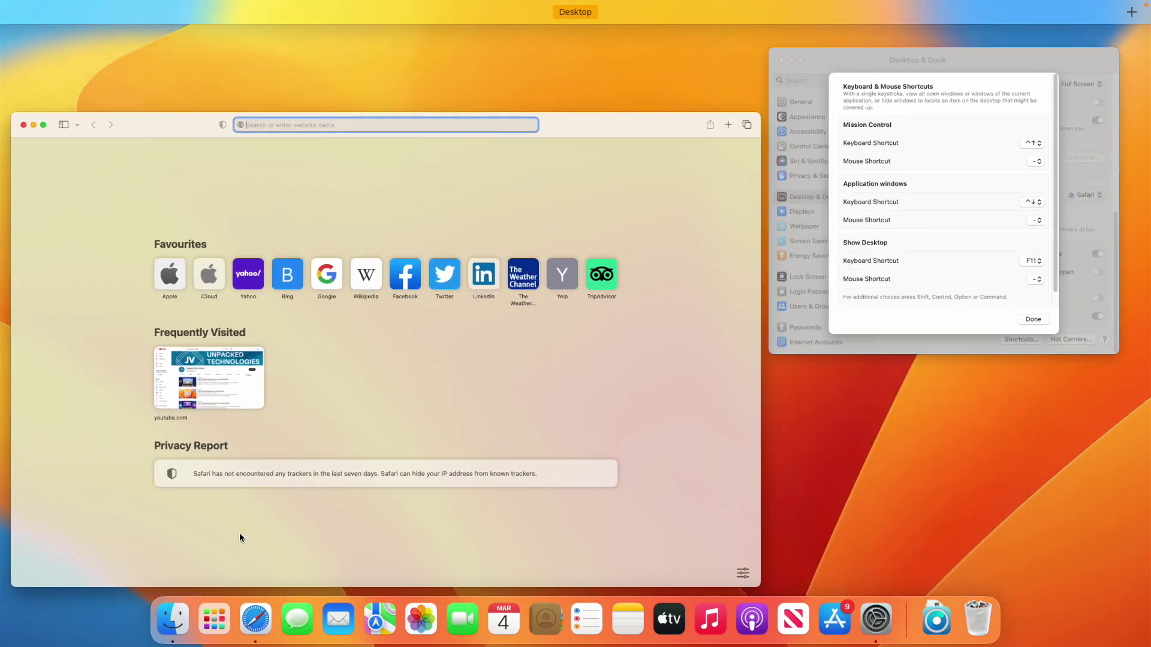
{"action": "key", "text": "ctrl+Up"}
{"action": "key", "text": "super+q"}
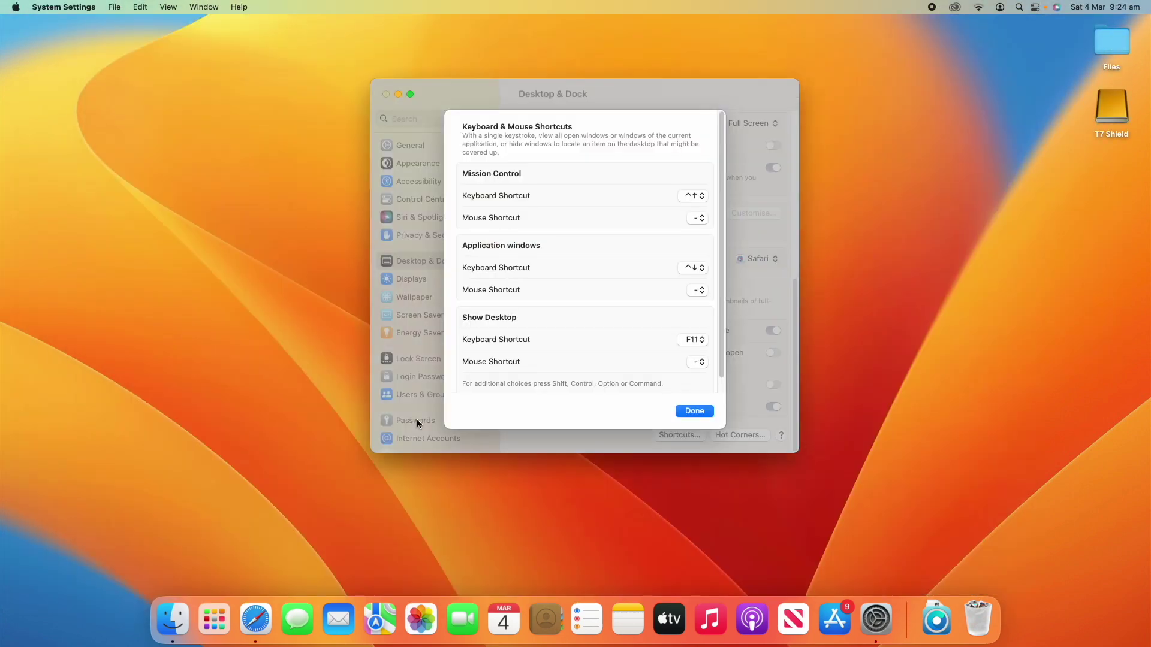
Step: Inspect the Mission Control keyboard and mouse shortcut choices, leaving both unchanged
{"action": "left_click", "coordinate": [695, 196]}
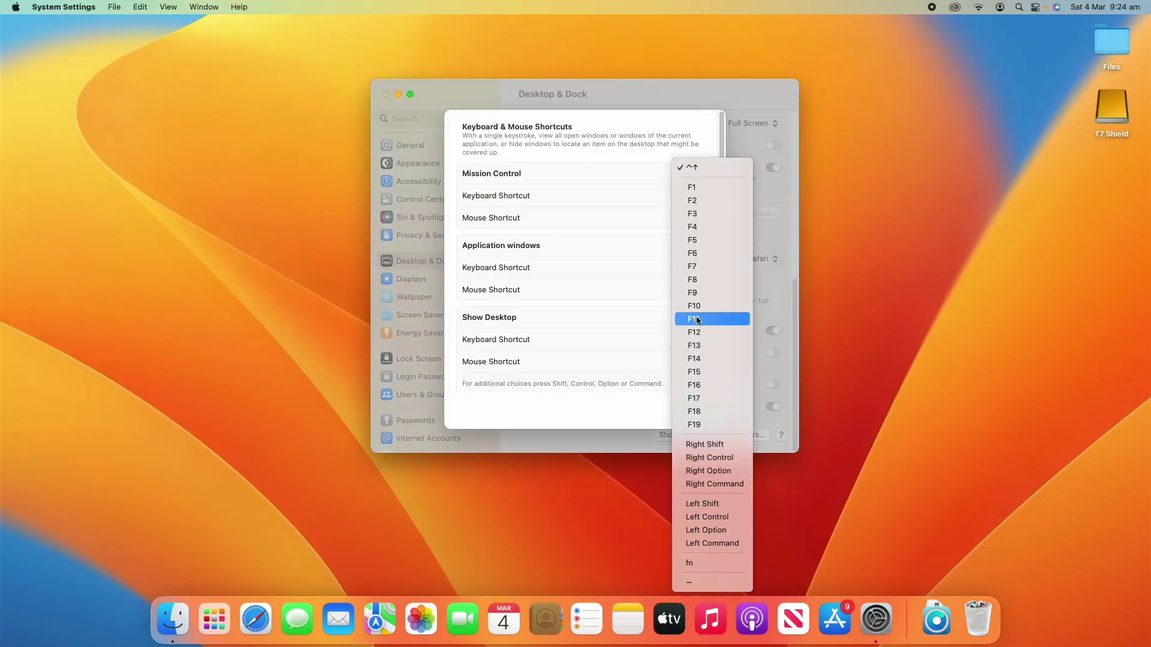
{"action": "key", "text": "super"}
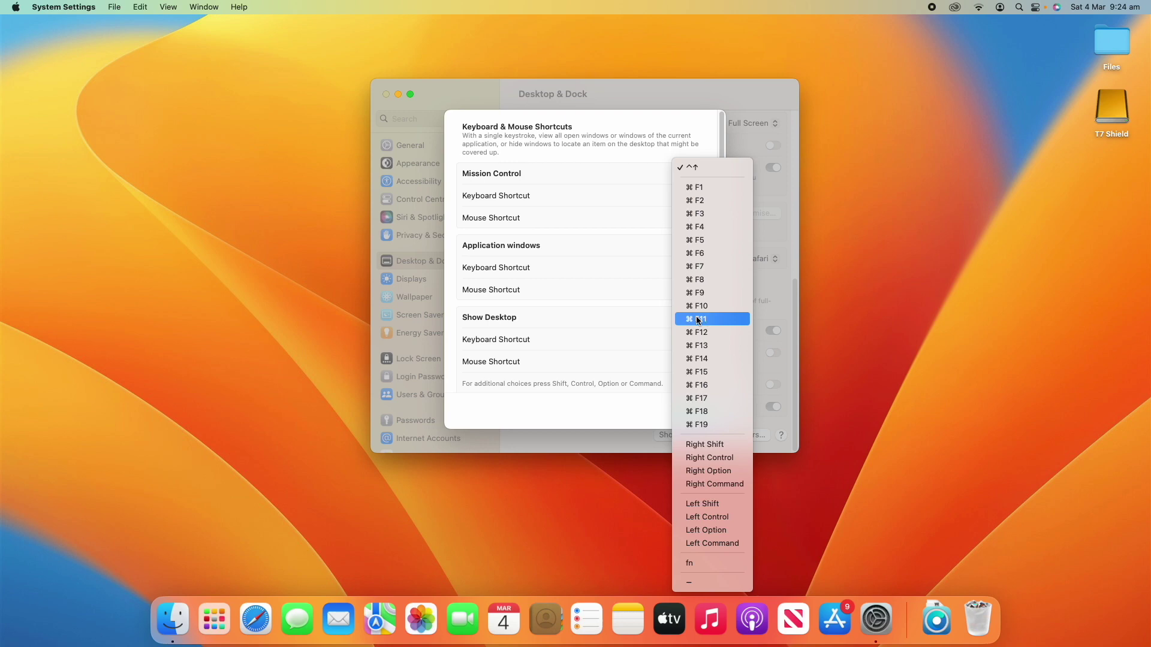
{"action": "key", "text": "alt"}
{"action": "key", "text": "ctrl"}
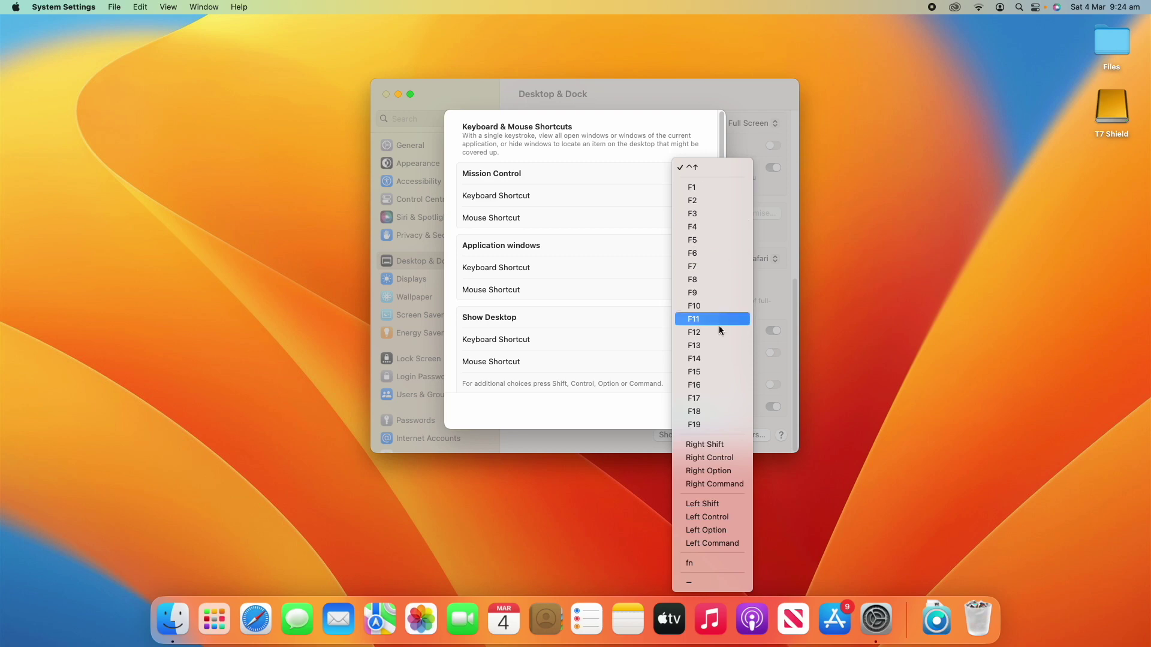
{"action": "key", "text": "shift"}
{"action": "left_click", "coordinate": [637, 228]}
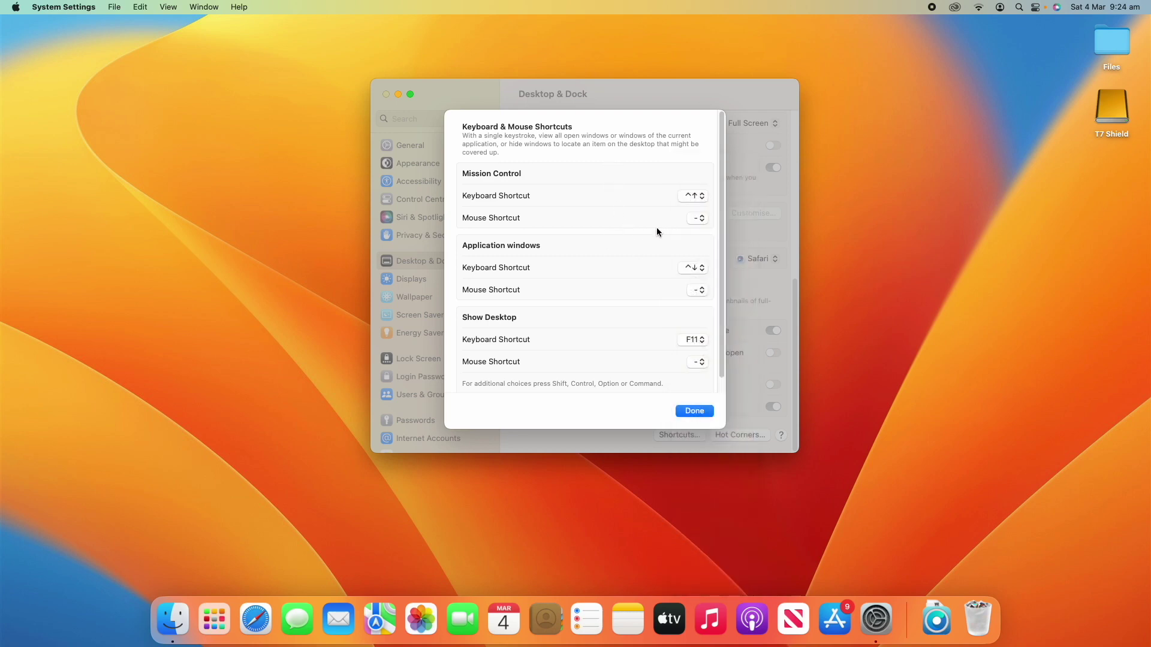
{"action": "left_click", "coordinate": [699, 217]}
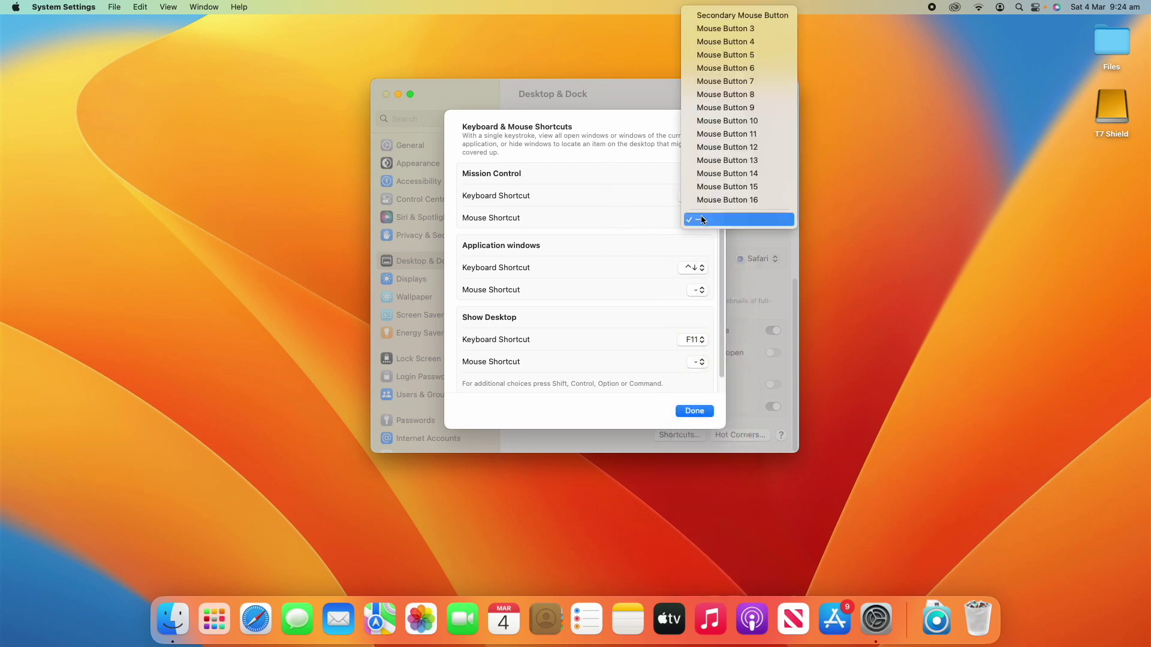
{"action": "left_click", "coordinate": [639, 227]}
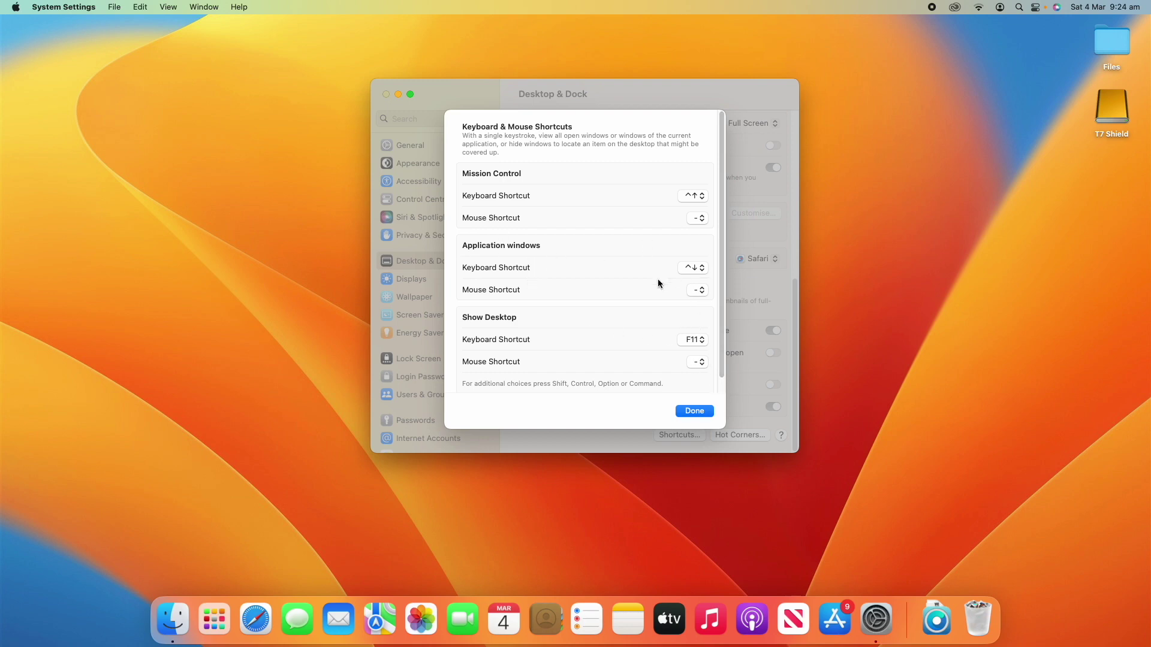
Step: Try the Control-Down Arrow application windows overview, then launch Safari
{"action": "key", "text": "ctrl+Down"}
{"action": "key", "text": "ctrl+Down"}
{"action": "key", "text": "ctrl+Down"}
{"action": "key", "text": "ctrl+Down"}
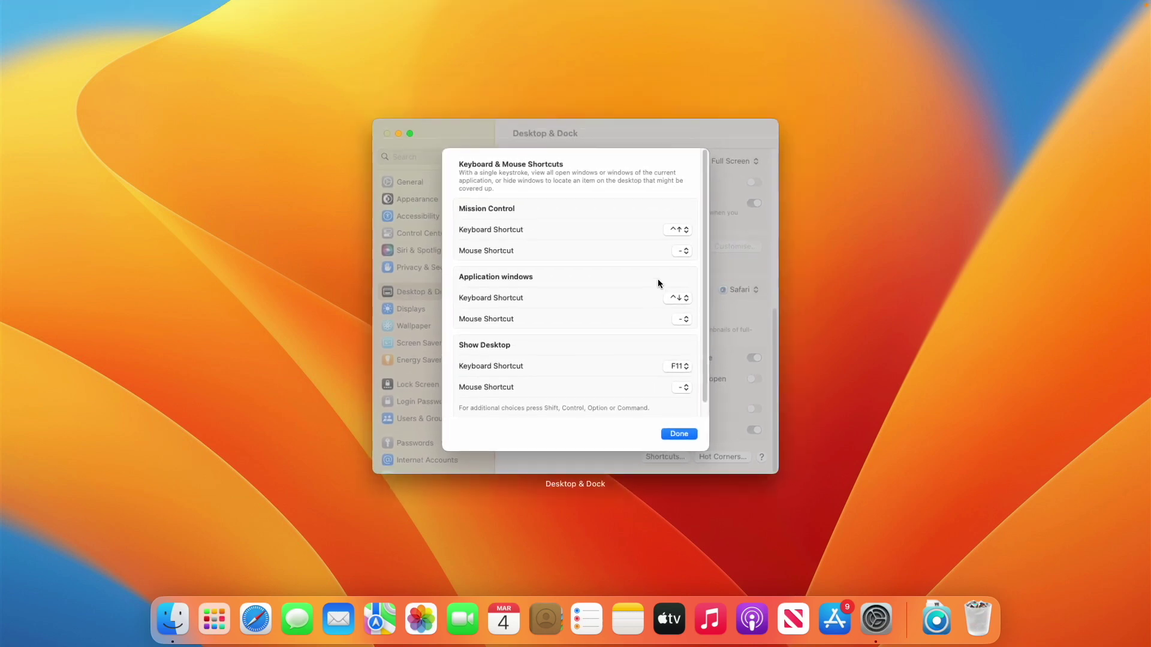
{"action": "key", "text": "ctrl+Down"}
{"action": "key", "text": "ctrl+Down"}
{"action": "key", "text": "ctrl+Down"}
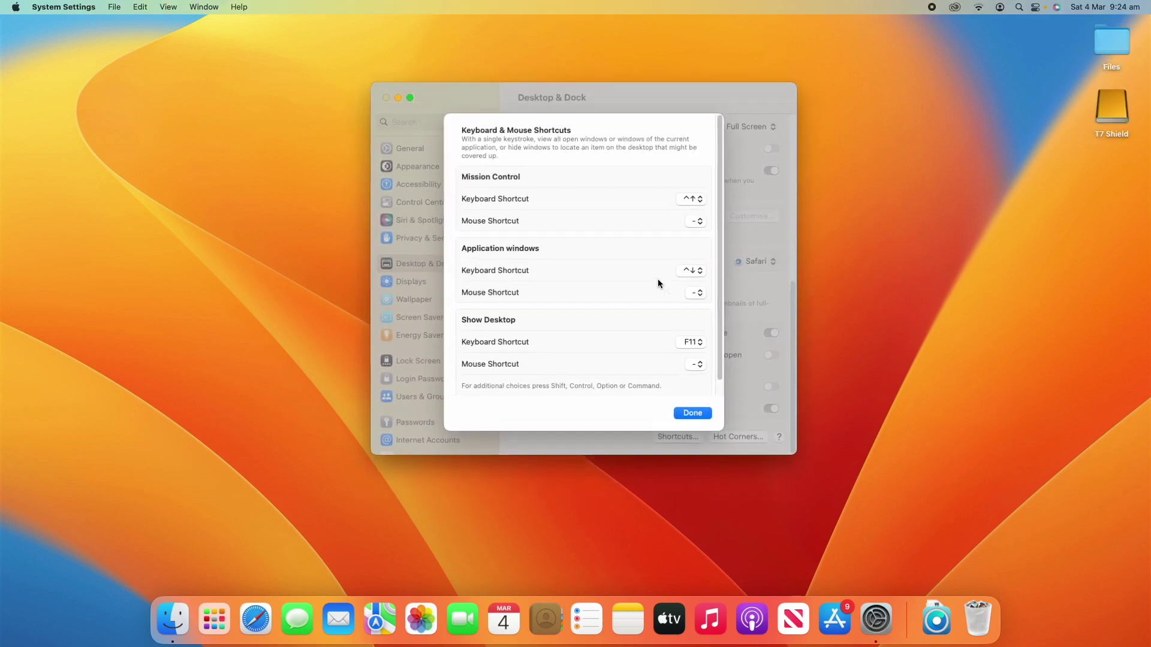
{"action": "key", "text": "ctrl+Down"}
{"action": "key", "text": "ctrl+Down"}
{"action": "key", "text": "ctrl+Down"}
{"action": "key", "text": "ctrl+Down"}
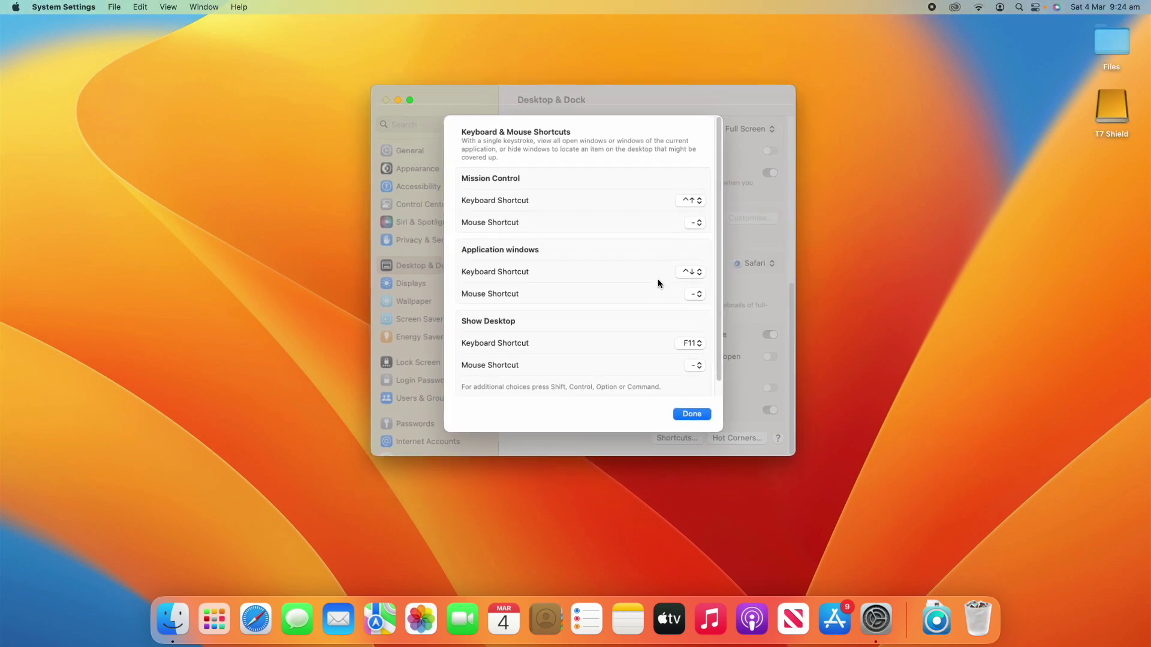
{"action": "key", "text": "ctrl+Down"}
{"action": "left_click", "coordinate": [256, 619]}
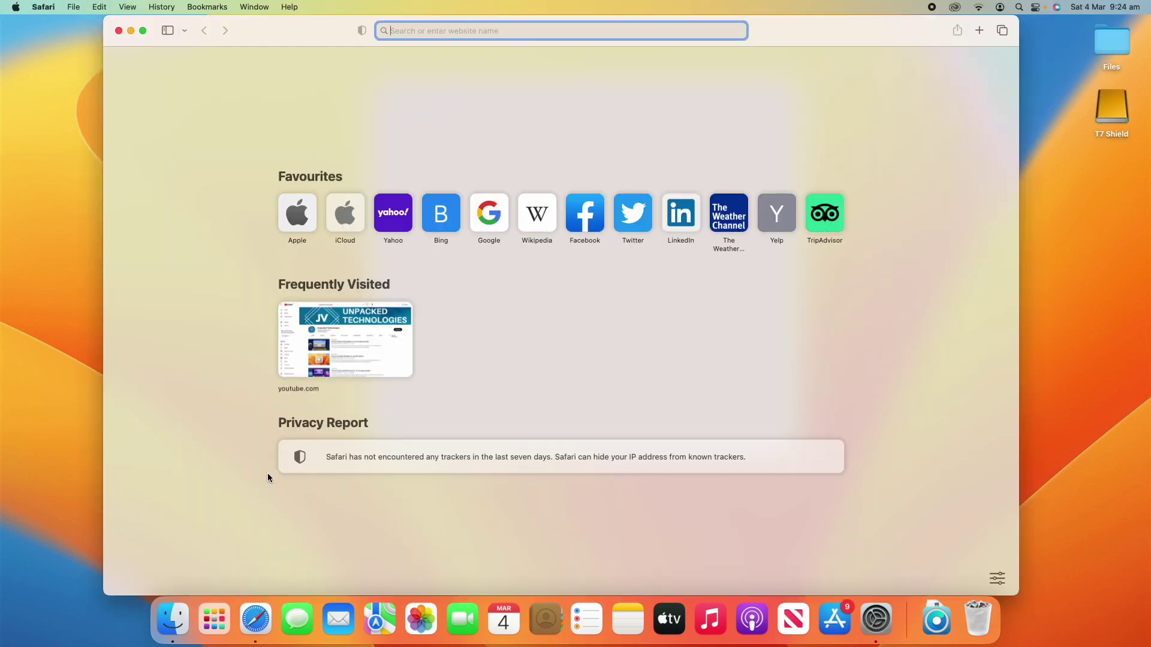
Step: Open more Safari windows, view them with Control-Down Arrow, and keep the Application windows shortcut
{"action": "key", "text": "super+n"}
{"action": "key", "text": "super+n"}
{"action": "key", "text": "super+n"}
{"action": "key", "text": "ctrl+Down"}
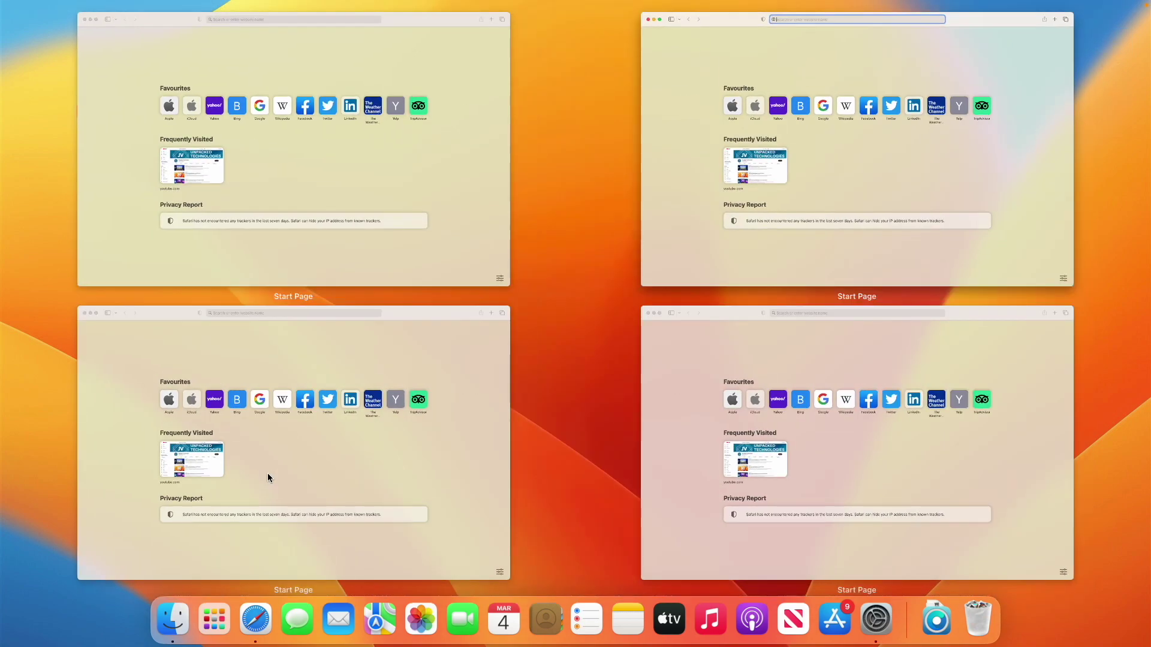
{"action": "key", "text": "ctrl+Down"}
{"action": "key", "text": "ctrl+Down"}
{"action": "key", "text": "ctrl+Down"}
{"action": "key", "text": "ctrl+Down"}
{"action": "key", "text": "ctrl+Down"}
{"action": "key", "text": "ctrl+Down"}
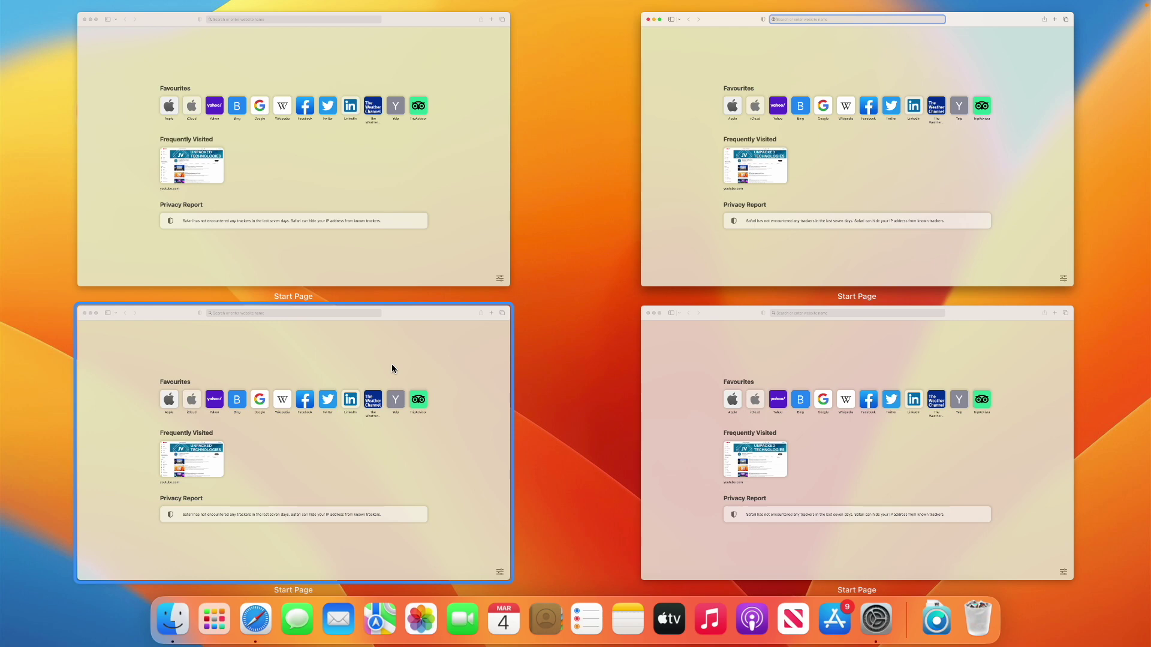
{"action": "left_click", "coordinate": [816, 462]}
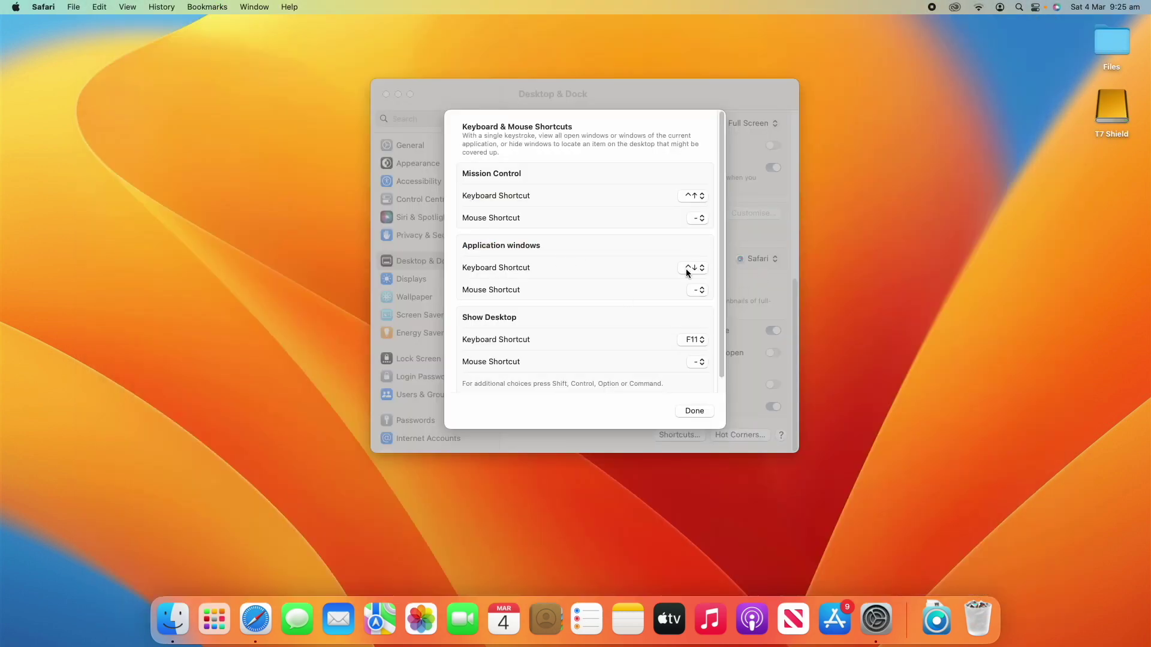
{"action": "left_click", "coordinate": [691, 267]}
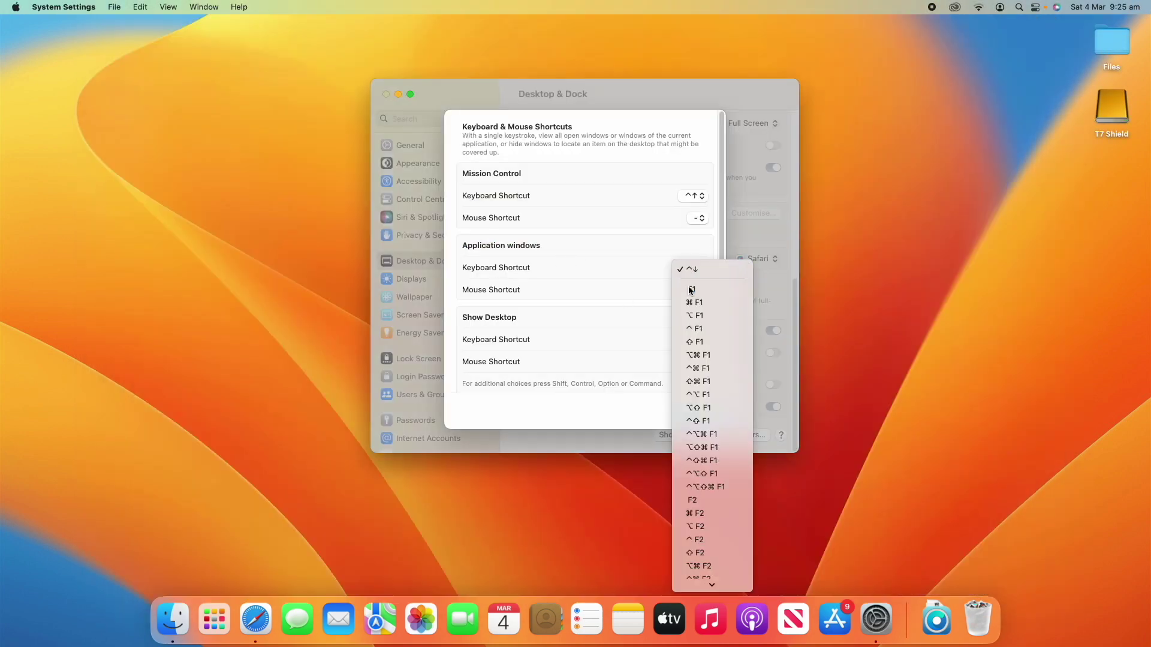
{"action": "left_click", "coordinate": [683, 271]}
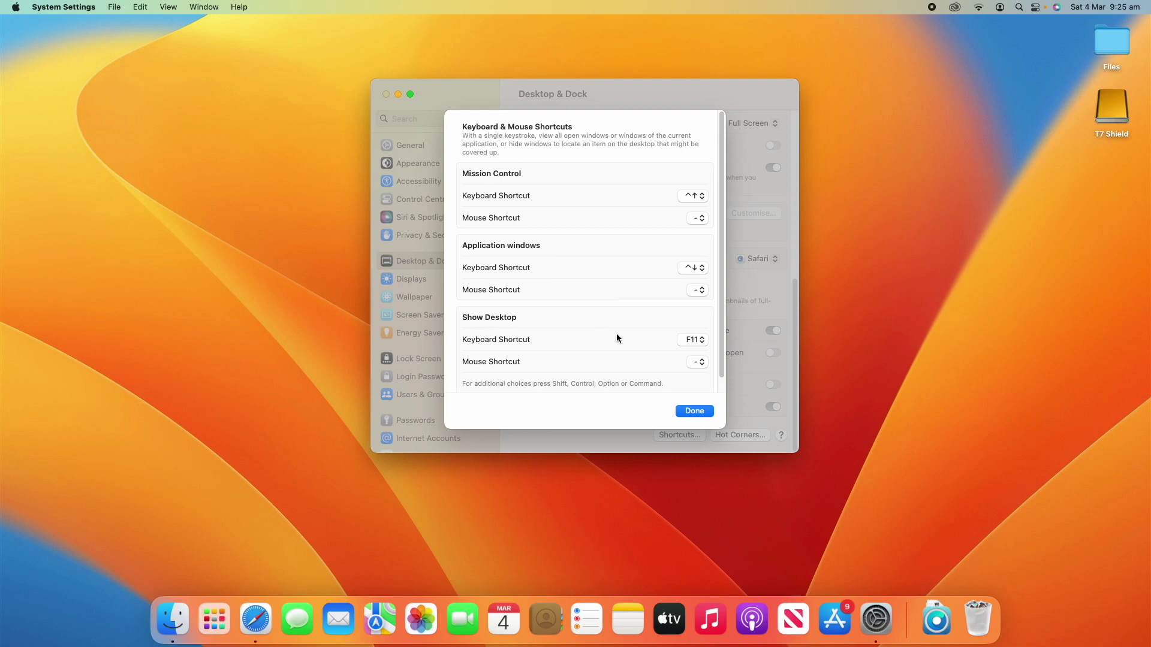
Step: Test the Fn-F11 Show Desktop shortcut, then close the shortcuts sheet with Done
{"action": "key", "text": "XF86AudioRaiseVolume"}
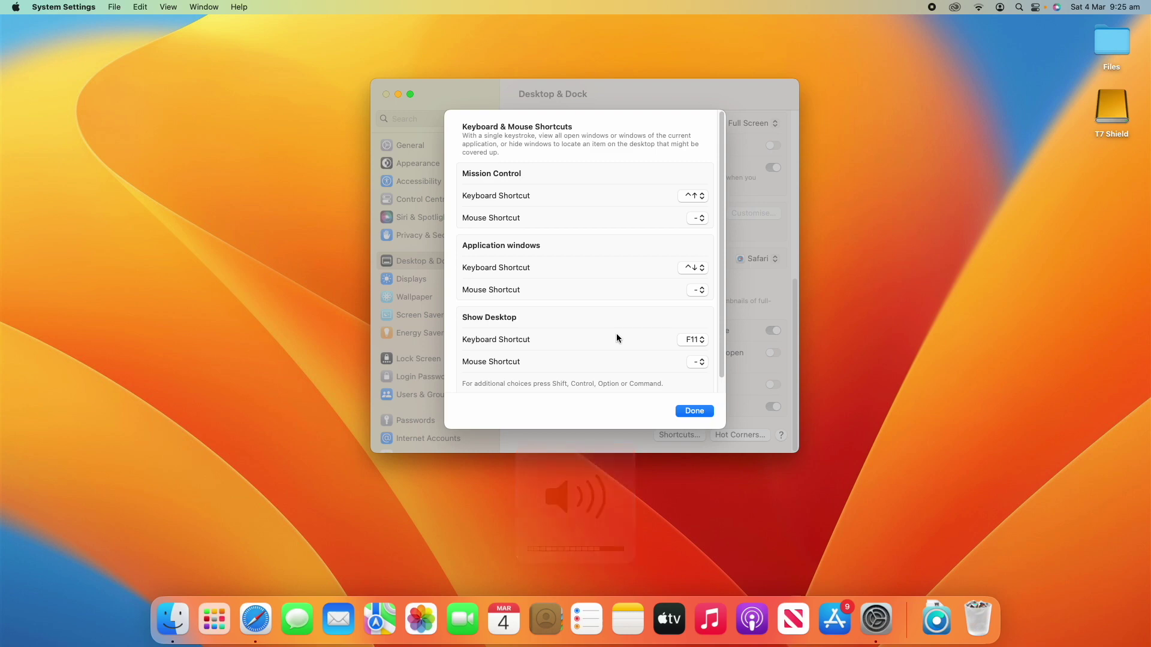
{"action": "key", "text": "XF86AudioLowerVolume"}
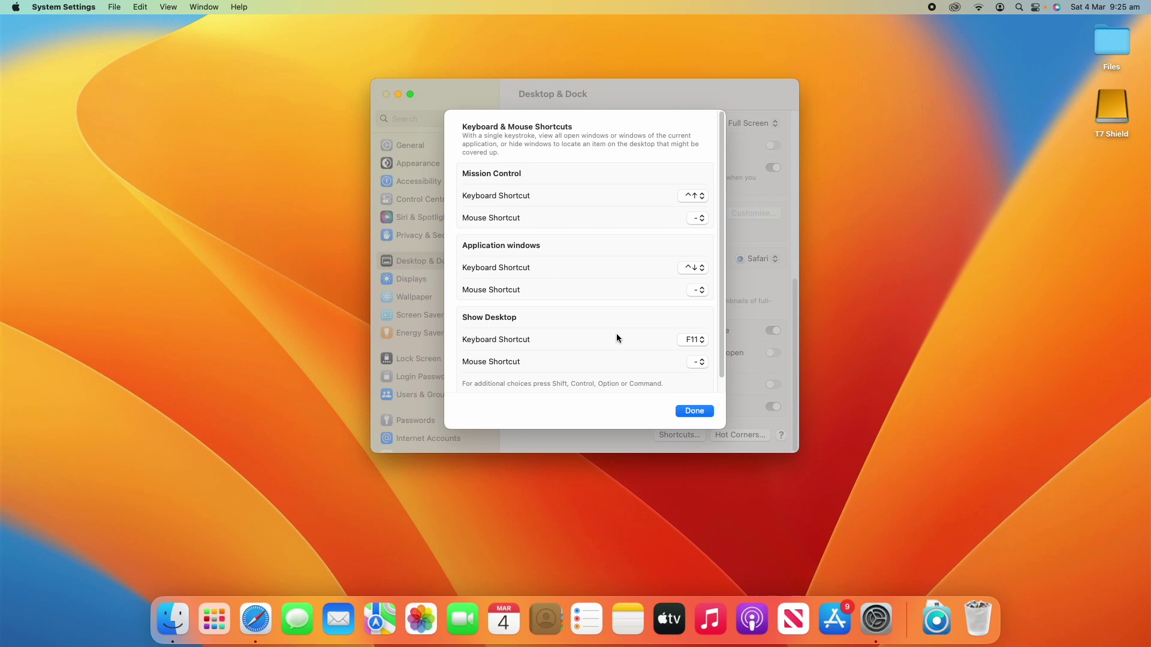
{"action": "key", "text": "F11"}
{"action": "key", "text": "F11"}
{"action": "key", "text": "F11"}
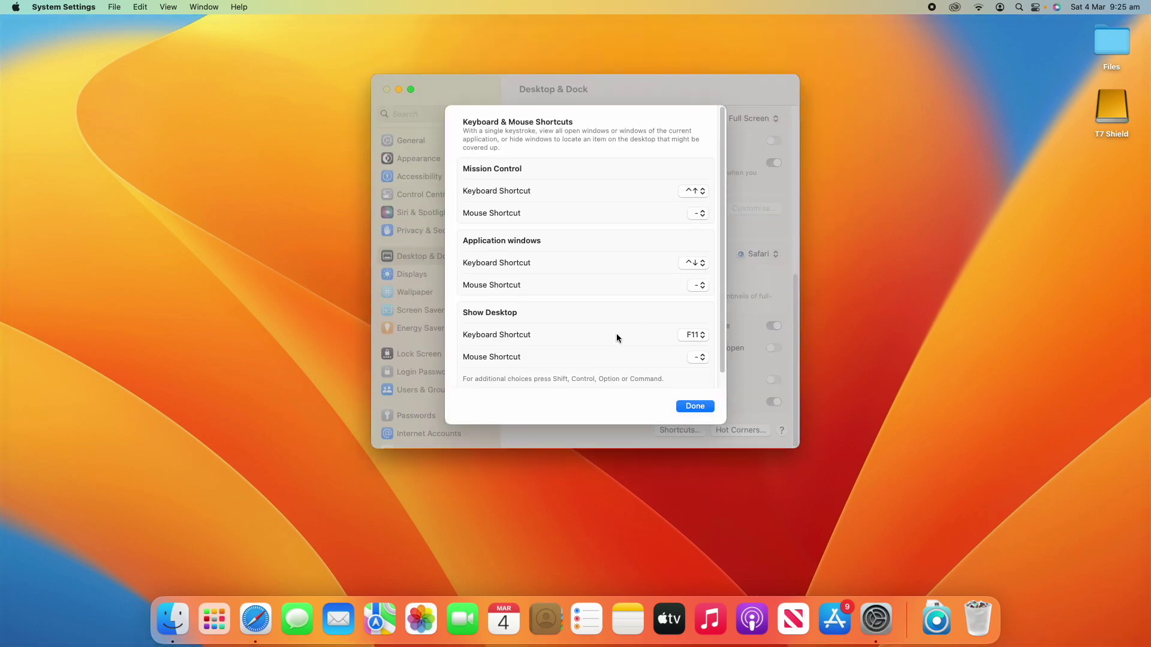
{"action": "key", "text": "F11"}
{"action": "key", "text": "F11"}
{"action": "key", "text": "F11"}
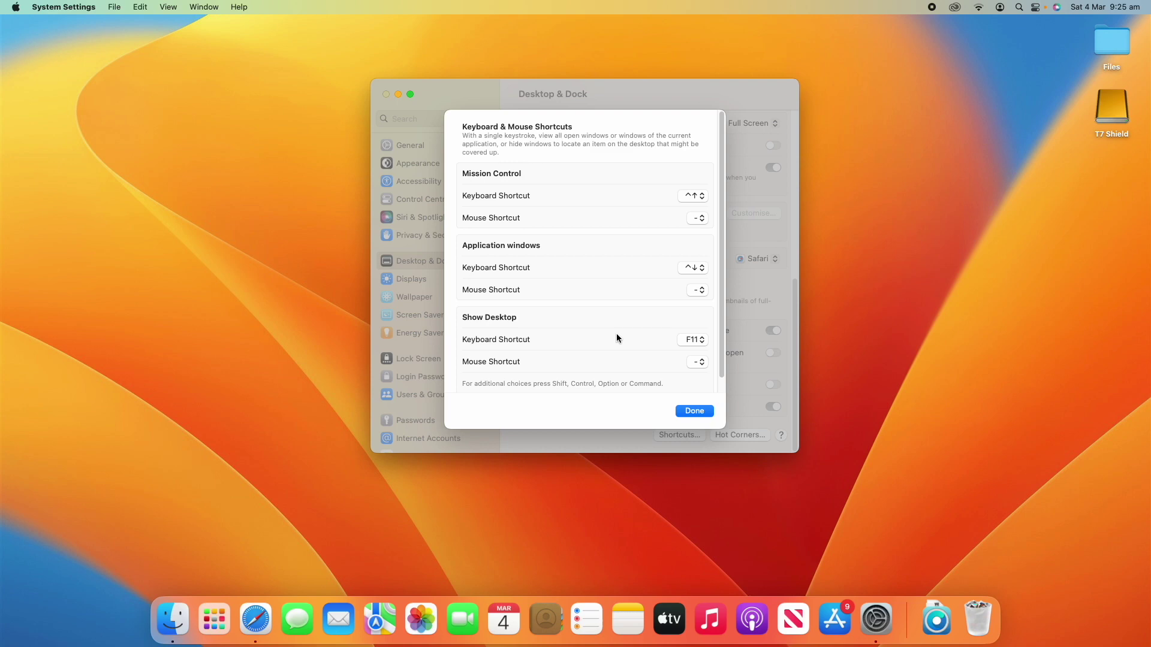
{"action": "left_click", "coordinate": [706, 413]}
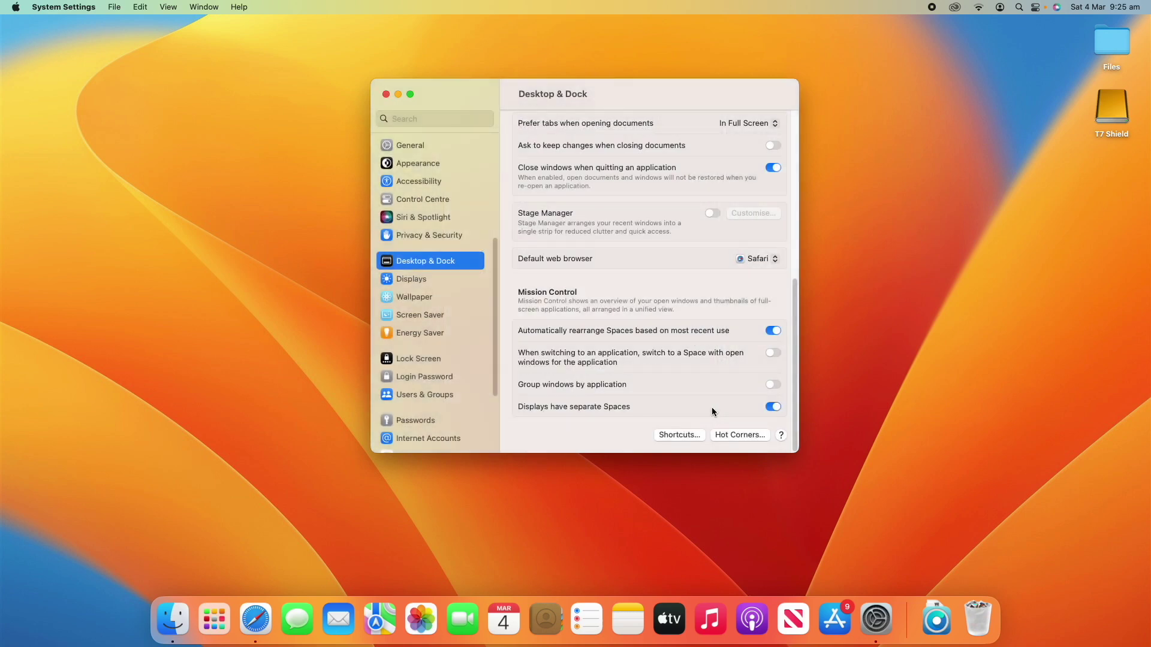
Step: In Hot Corners, keep Start Screen Saver top-left and Notification Centre top-right
{"action": "left_click", "coordinate": [736, 434]}
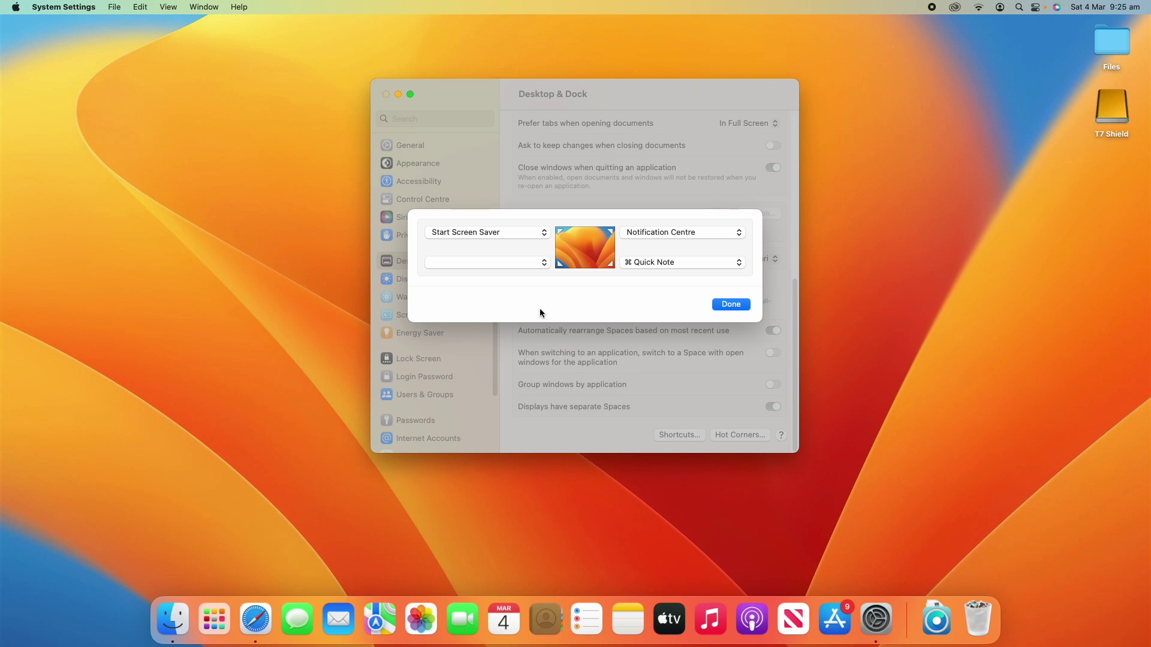
{"action": "left_click", "coordinate": [510, 234]}
{"action": "left_click", "coordinate": [511, 235]}
{"action": "left_click", "coordinate": [665, 234]}
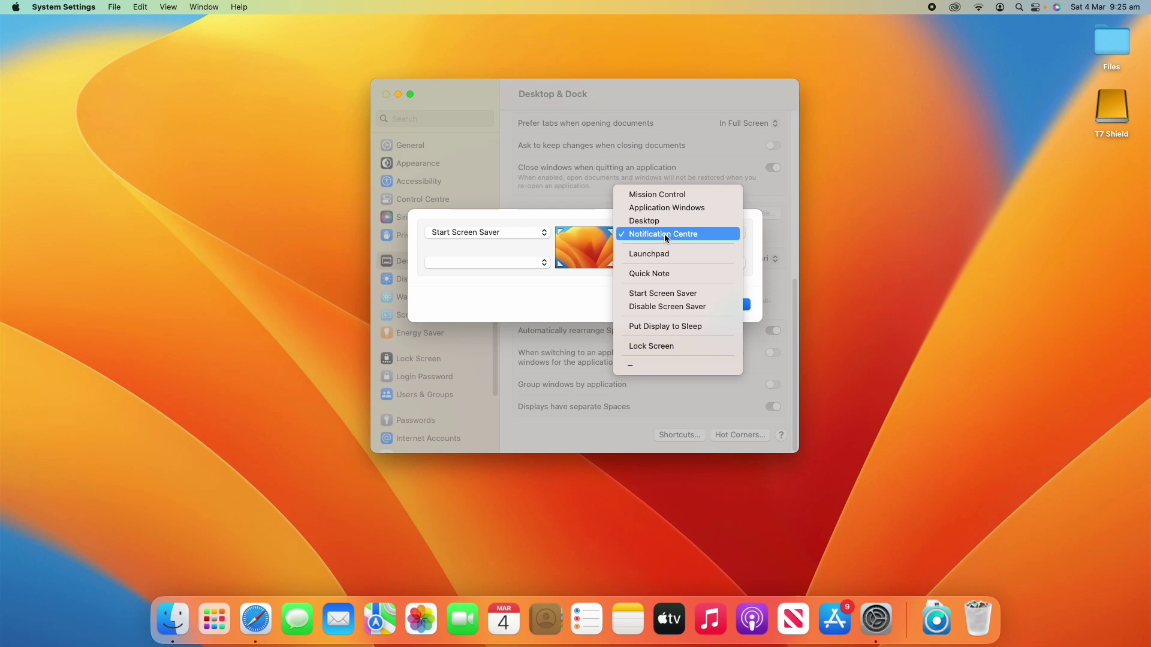
{"action": "left_click", "coordinate": [664, 234]}
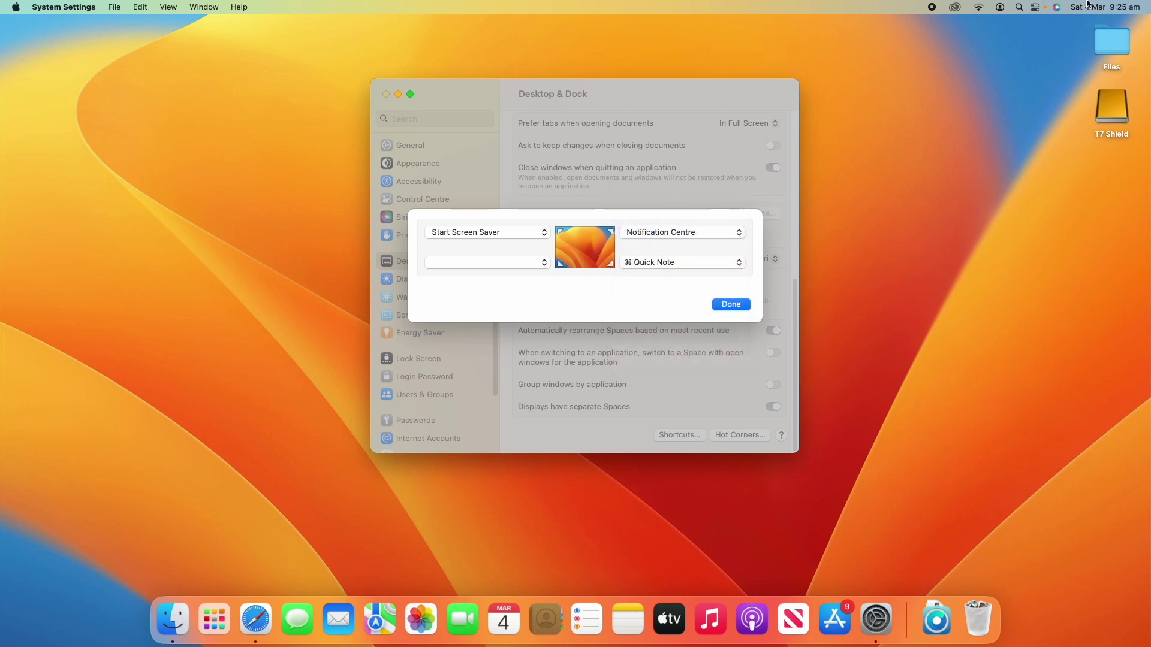
Step: Assign Desktop to the empty bottom-left hot corner and confirm with Done
{"action": "mouse_move", "coordinate": [1150, 0]}
{"action": "mouse_move", "coordinate": [1150, 646]}
{"action": "left_click", "coordinate": [531, 263]}
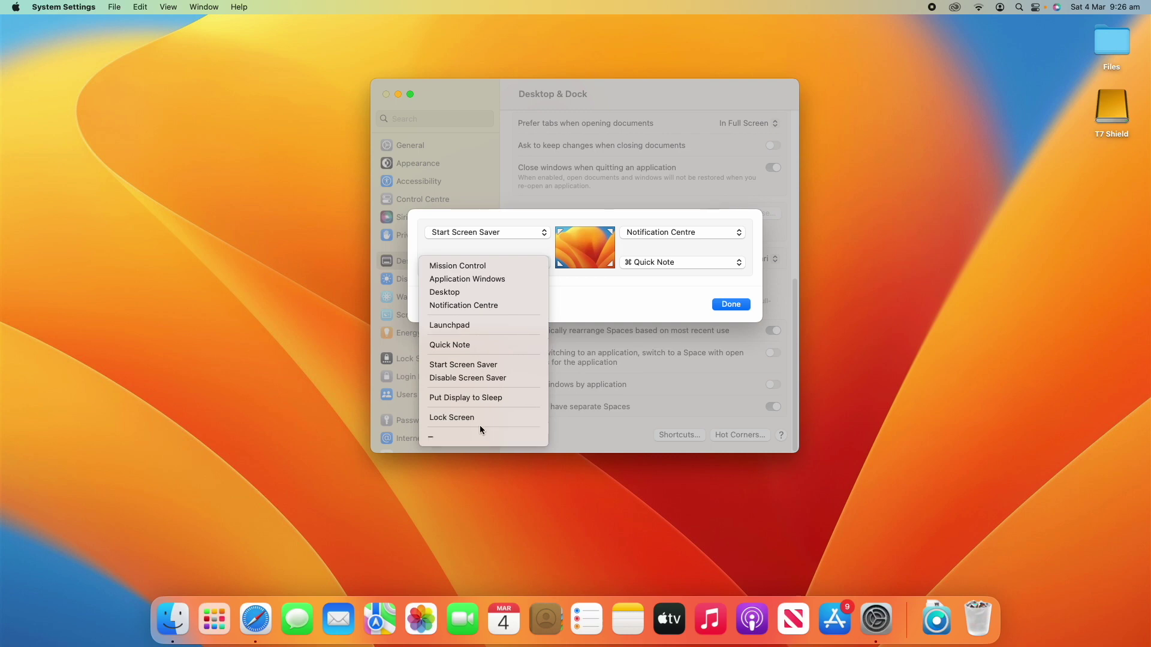
{"action": "left_click", "coordinate": [461, 293]}
{"action": "mouse_move", "coordinate": [2, 645]}
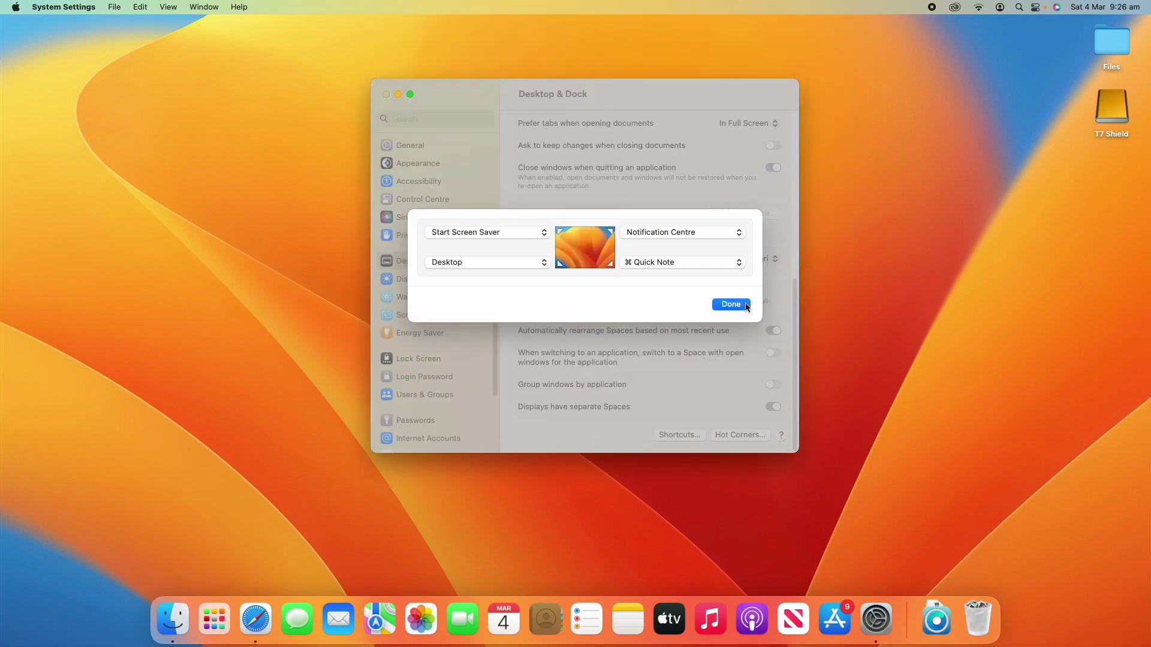
{"action": "left_click", "coordinate": [740, 307]}
{"action": "scroll", "coordinate": [754, 285], "scroll_direction": "up", "scroll_amount": 1}
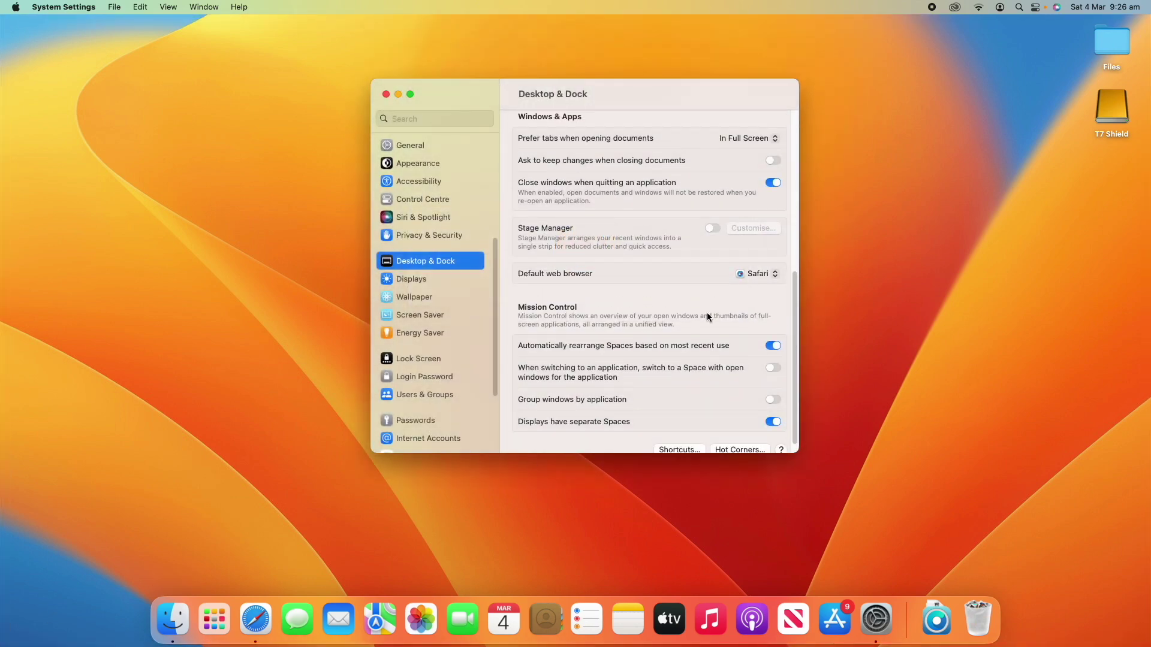